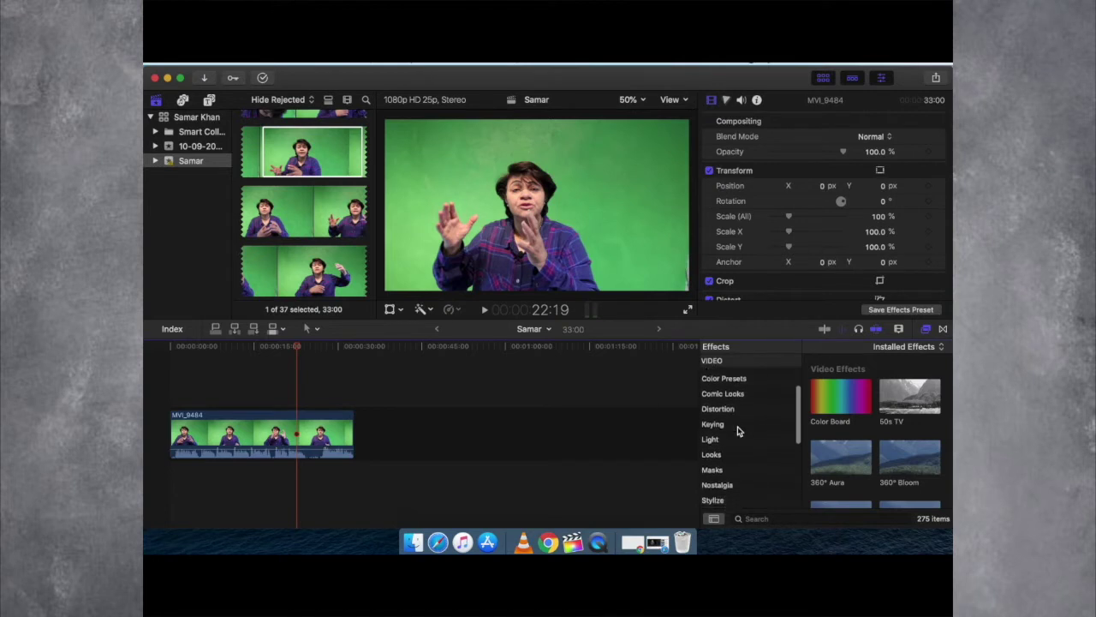
Apply the Keyer from the Keying effects to the MVI_9484 speaker clip
click(710, 392)
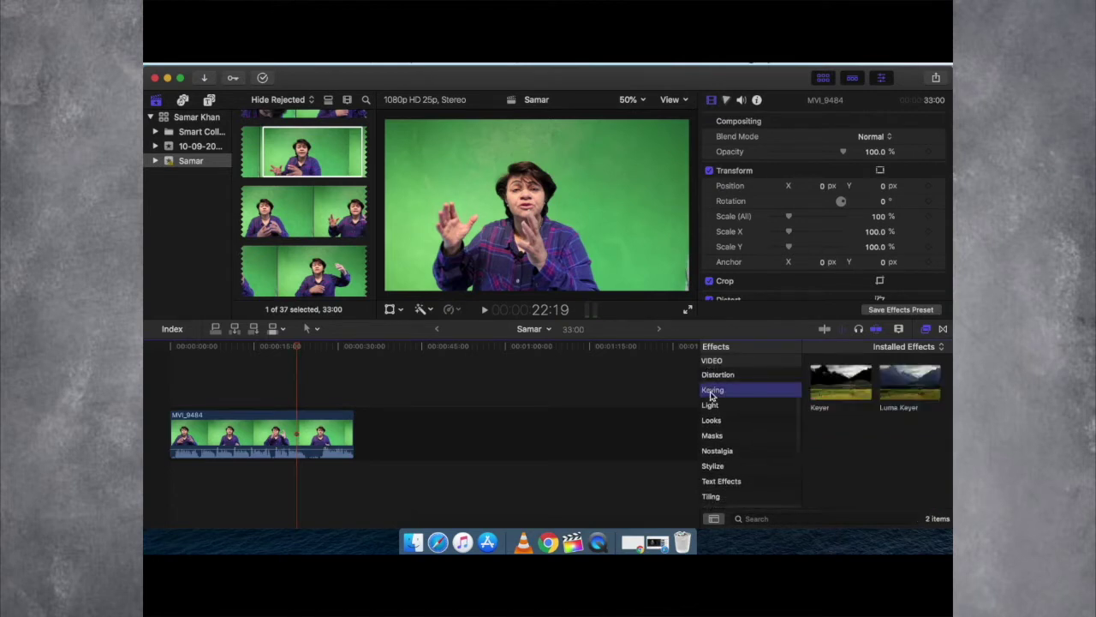
click(847, 386)
drag(848, 386, 330, 440)
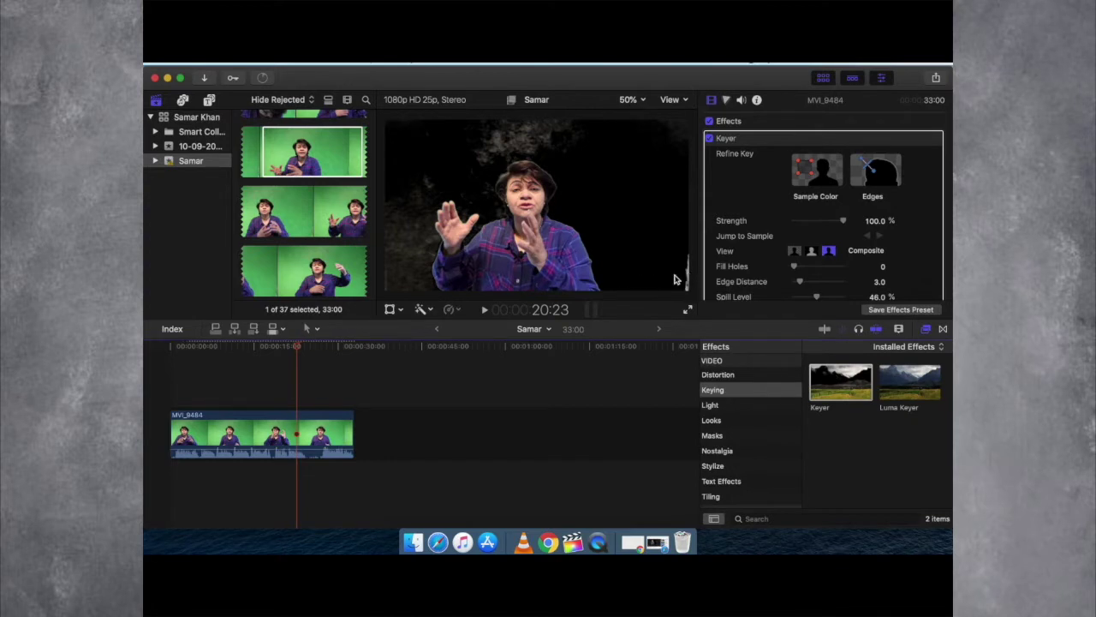
Stretch the keyed clip wider with on-screen Transform, then lower Keyer Strength to about 64%
click(401, 310)
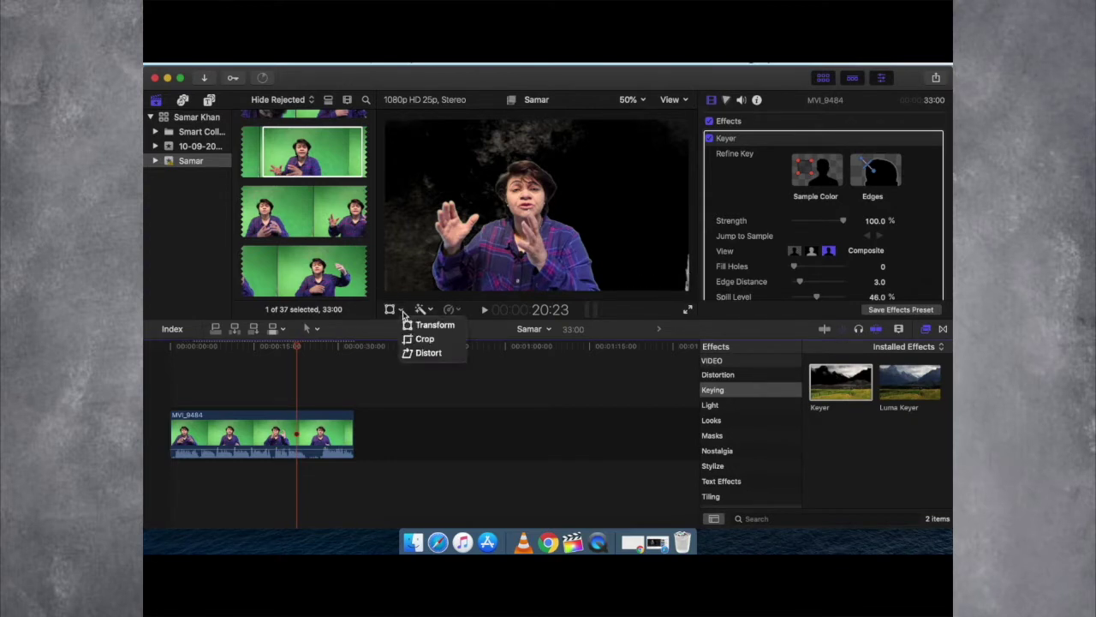
click(414, 329)
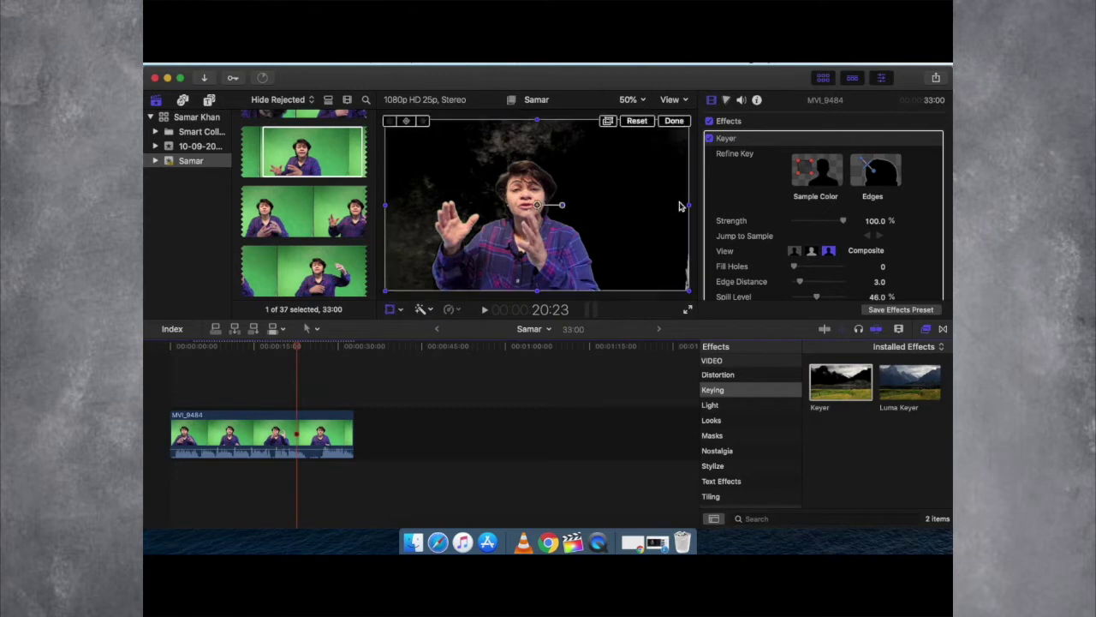
drag(691, 206, 698, 208)
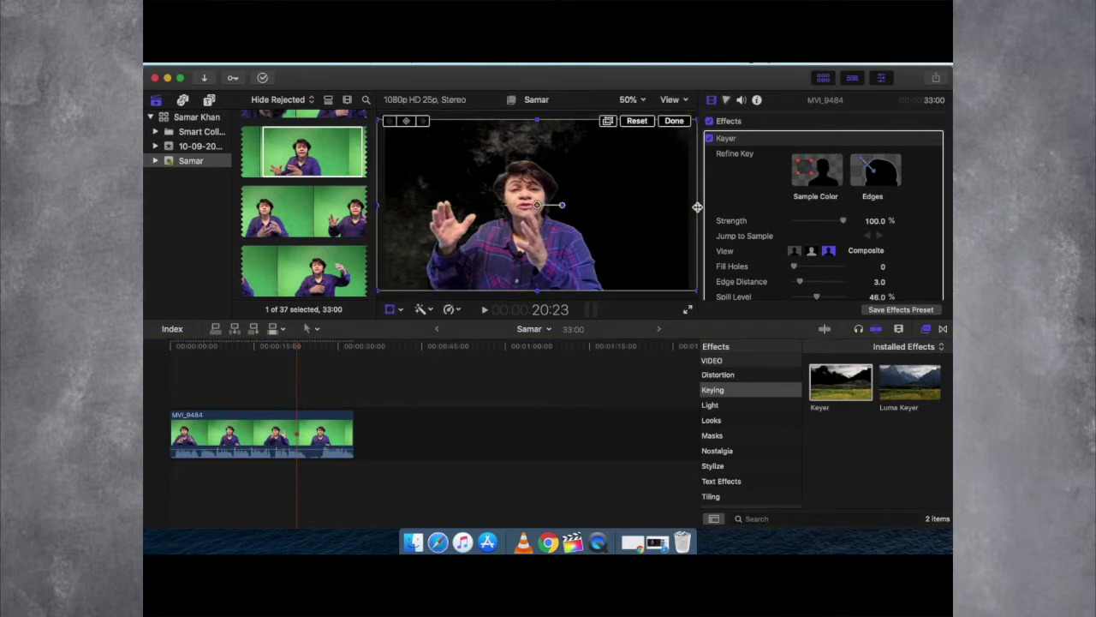
click(674, 121)
mouse_move(843, 220)
mouse_down()
mouse_move(799, 224)
mouse_move(826, 224)
mouse_up()
Draw Keyer colour samples above the speaker's head and on her left and right
click(806, 170)
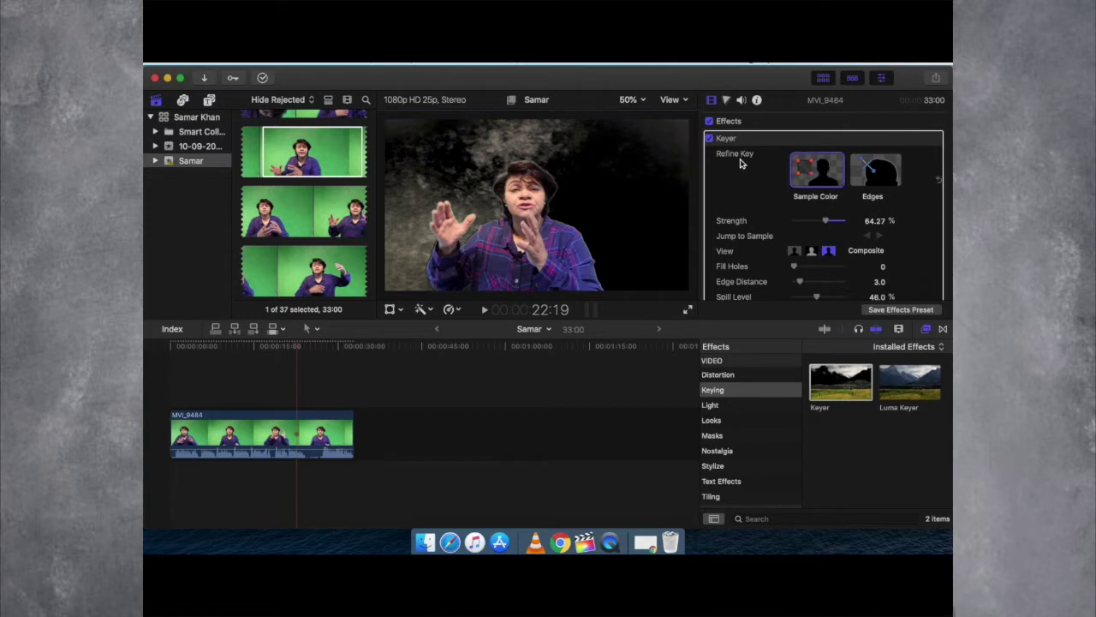
drag(469, 122, 582, 155)
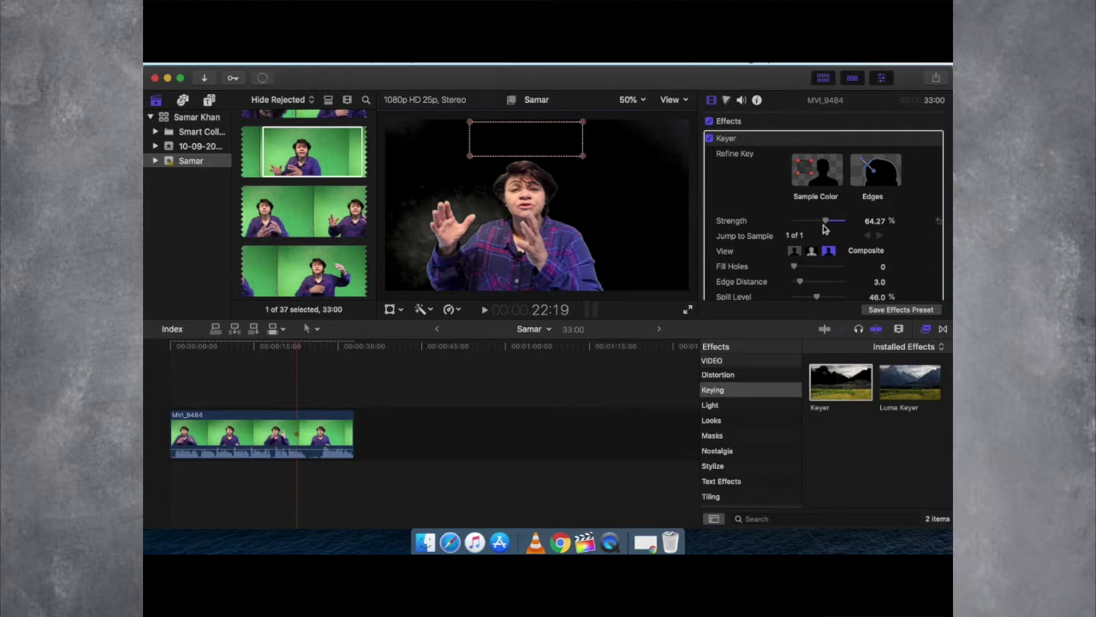
drag(826, 222, 846, 223)
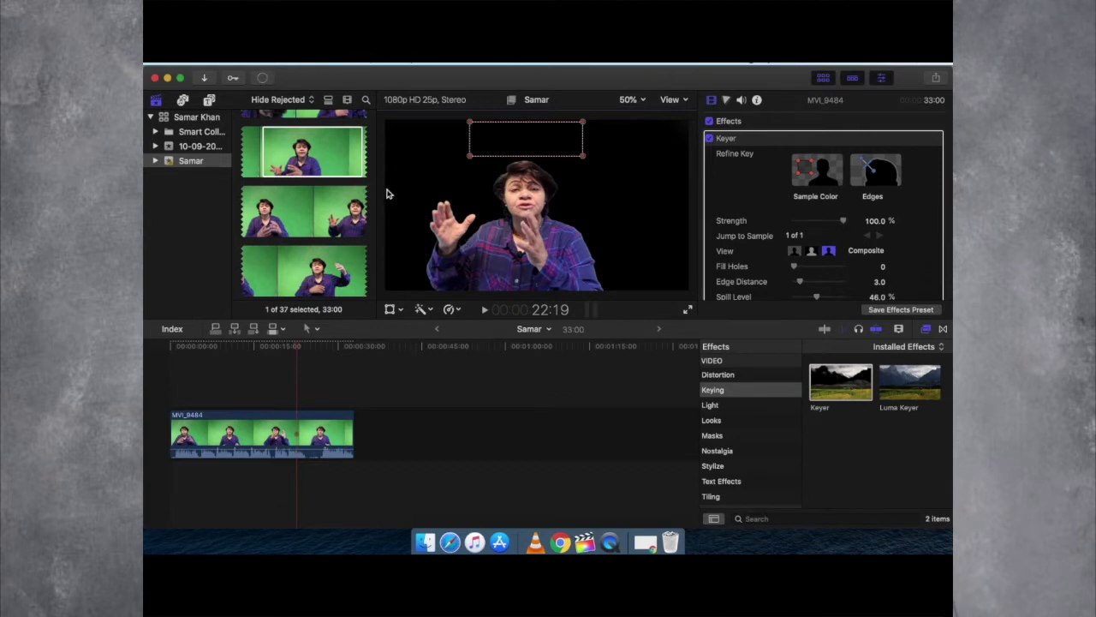
click(805, 175)
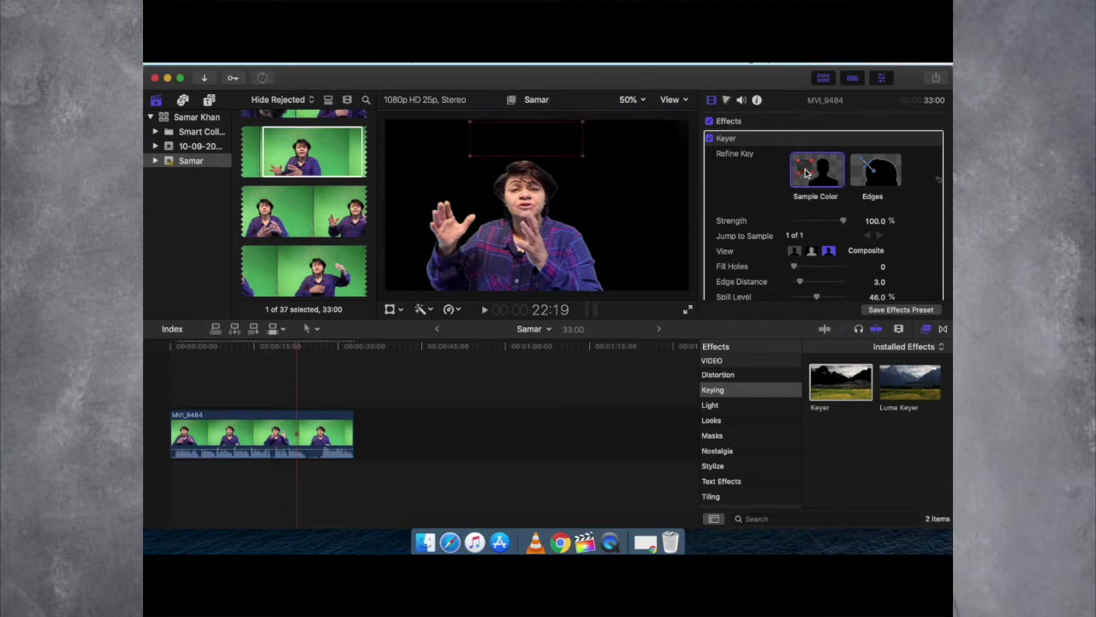
mouse_move(389, 146)
mouse_down()
mouse_move(417, 151)
mouse_move(412, 294)
mouse_up()
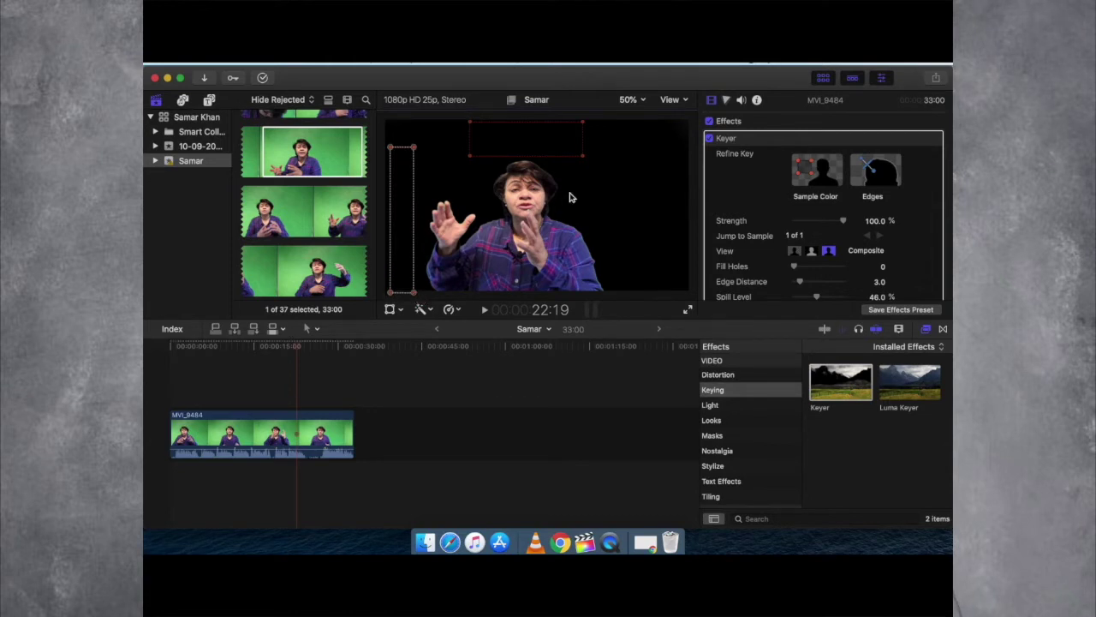
click(805, 170)
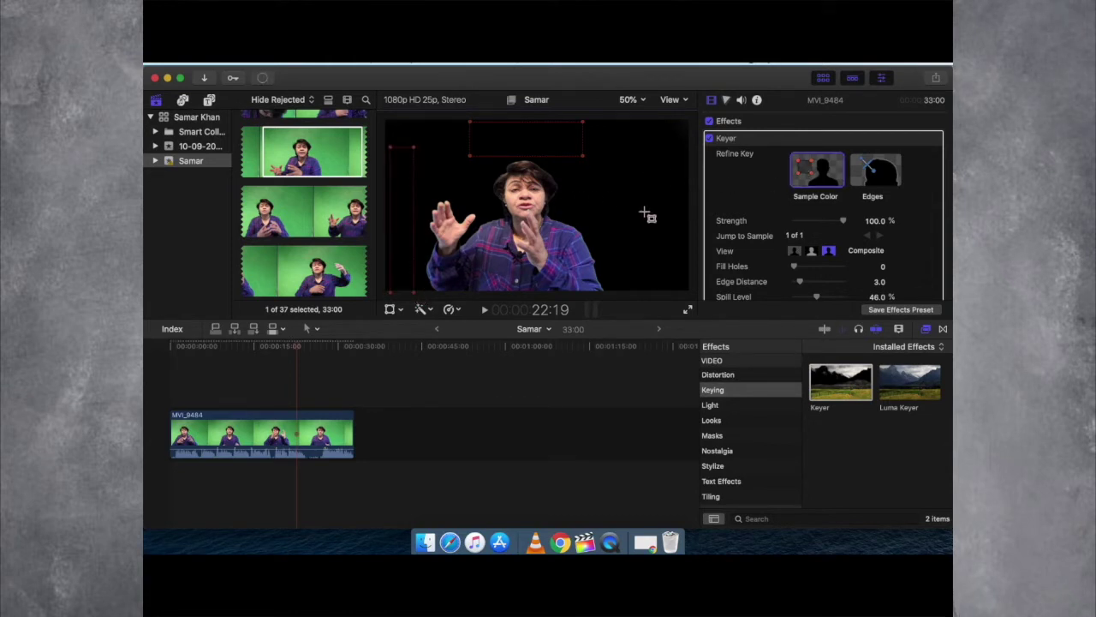
drag(677, 185, 675, 254)
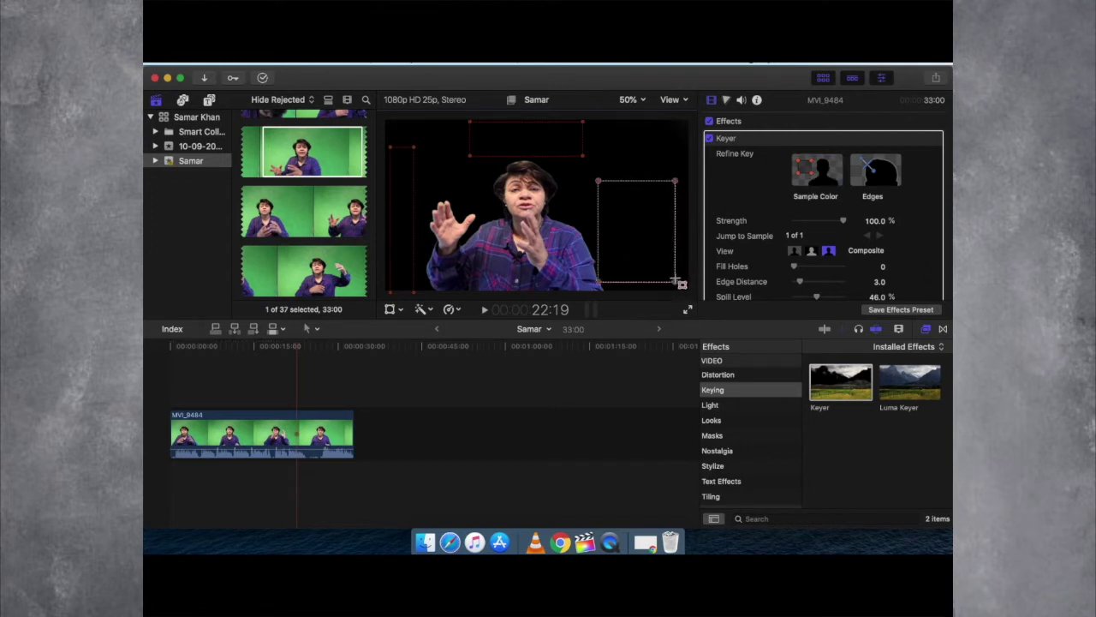
Add a top-right background sample and set Keyer Strength back to 100%
scroll(846, 188, down, 2)
drag(821, 185, 785, 191)
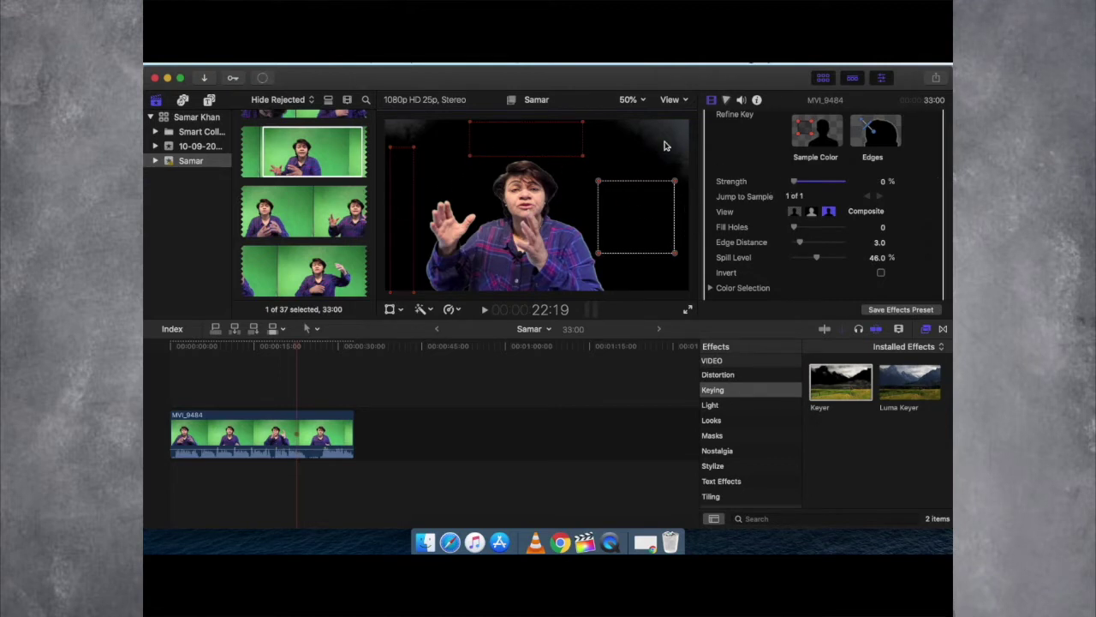
click(808, 131)
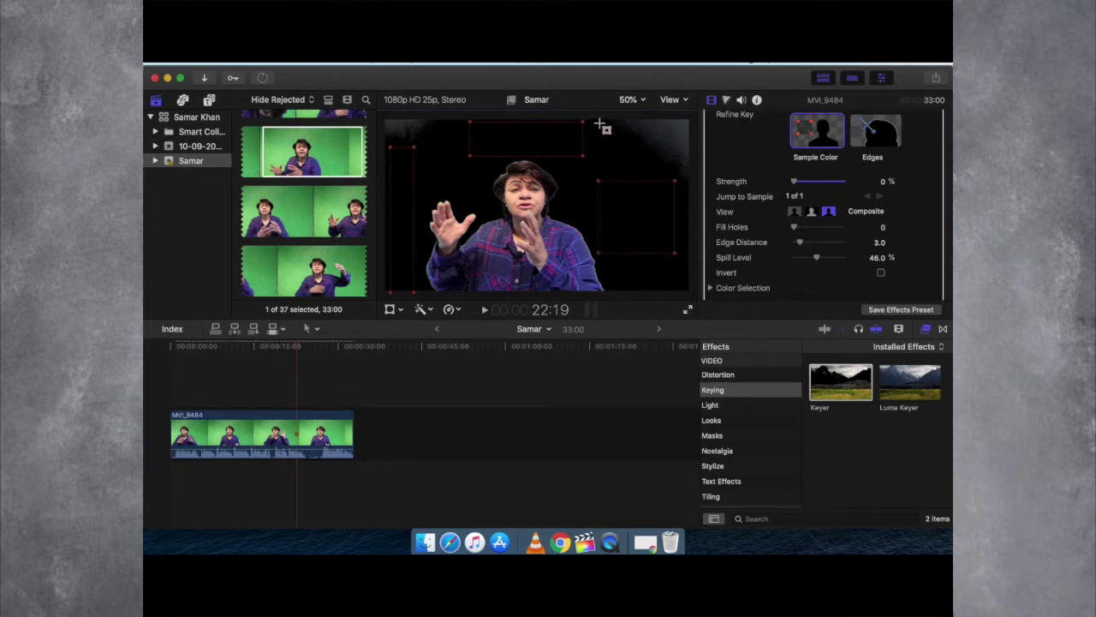
drag(600, 124, 687, 168)
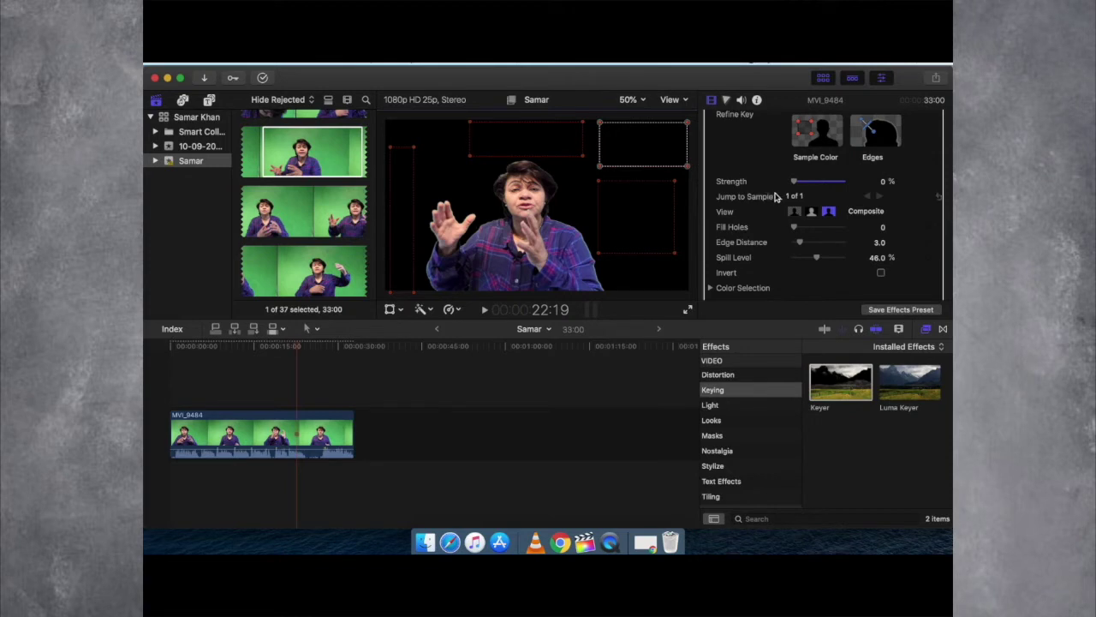
drag(795, 182, 849, 185)
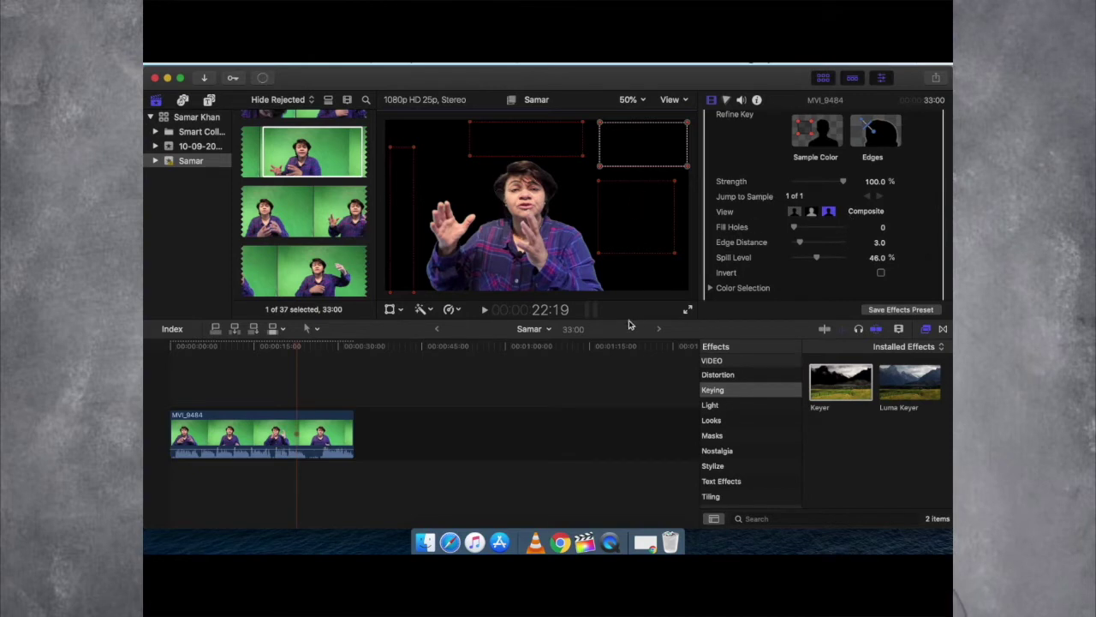
scroll(796, 244, down, 3)
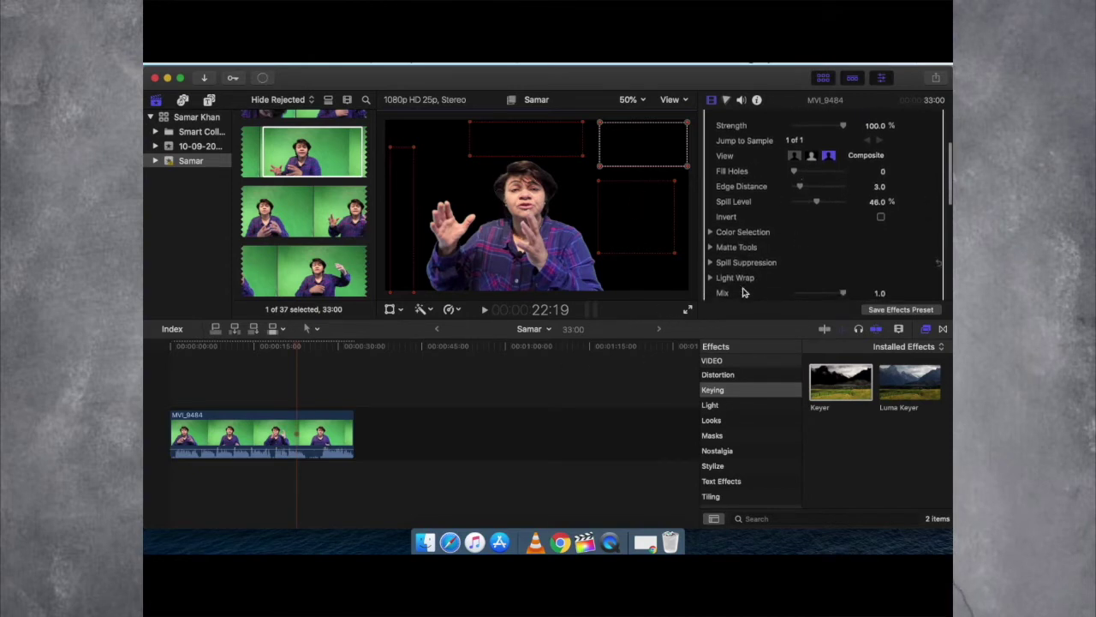
Show the Keyer's Matte Tools and push the matte levels to their maximum
click(710, 247)
scroll(751, 245, down, 3)
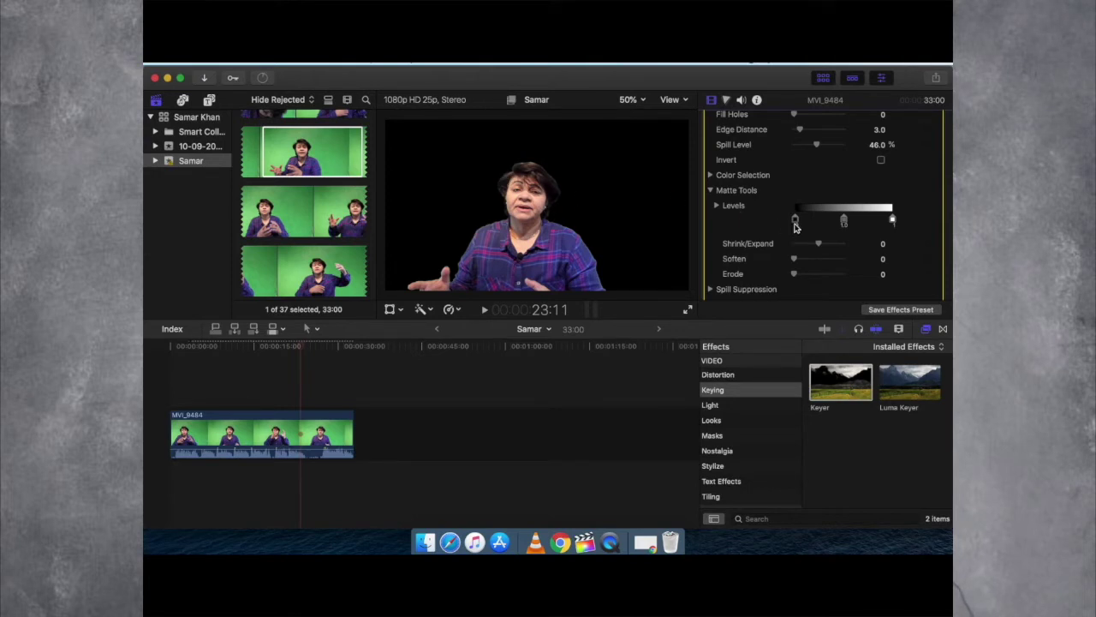
mouse_move(796, 223)
mouse_down()
mouse_move(891, 220)
mouse_move(795, 221)
mouse_up()
drag(813, 225, 888, 216)
scroll(856, 205, up, 3)
mouse_move(829, 139)
mouse_down()
mouse_move(798, 142)
mouse_move(844, 141)
mouse_up()
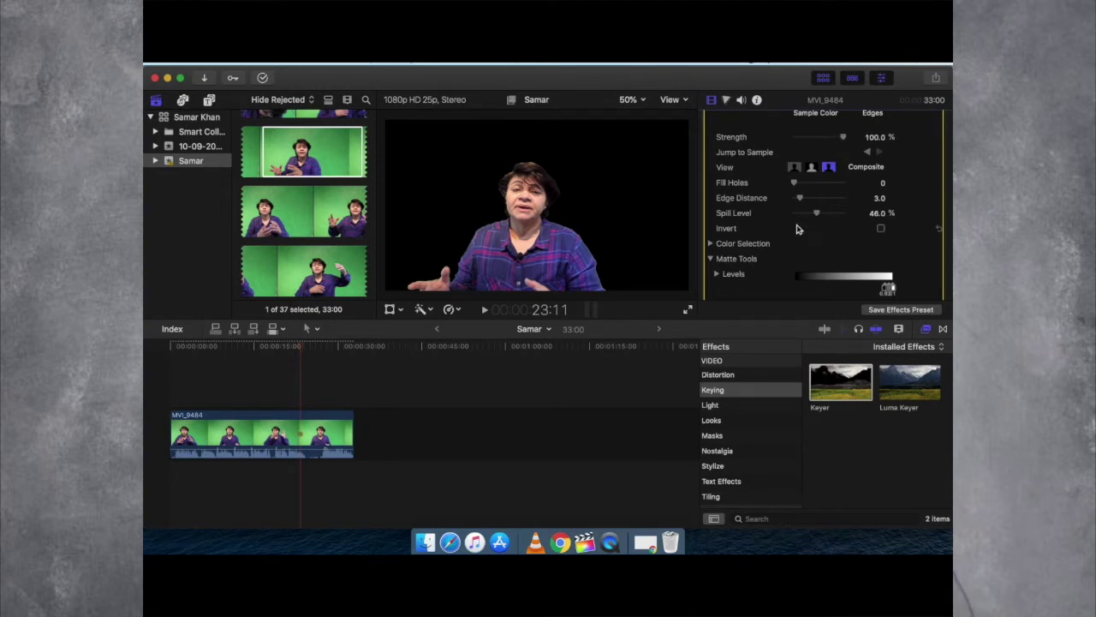
Test Shrink/Expand outward and inward, then return it to 0
scroll(797, 229, down, 5)
scroll(796, 229, down, 1)
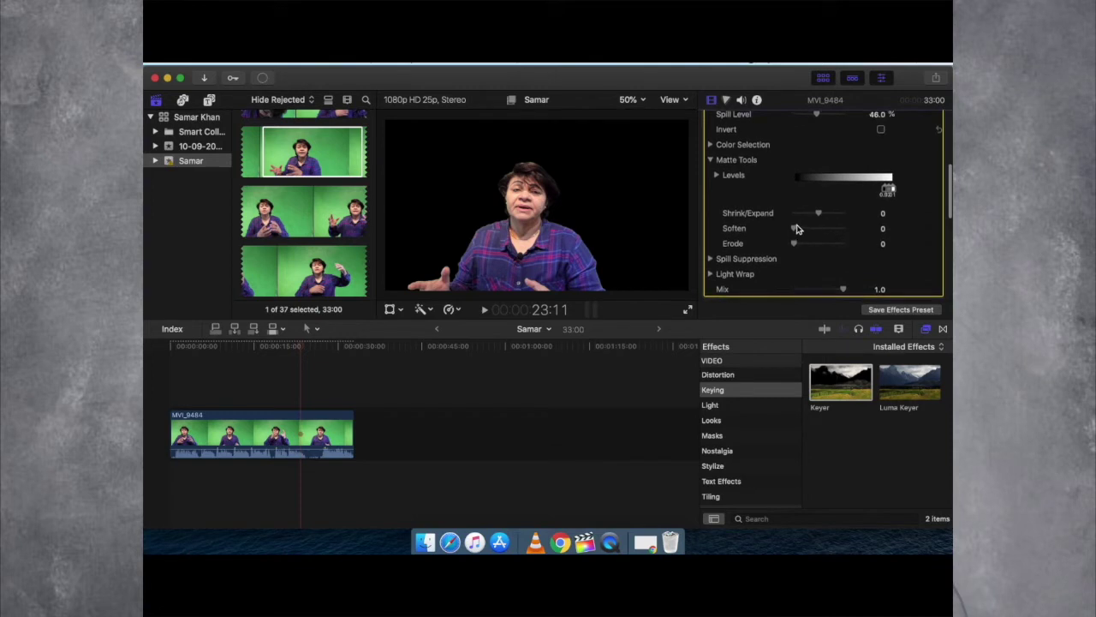
scroll(790, 232, down, 3)
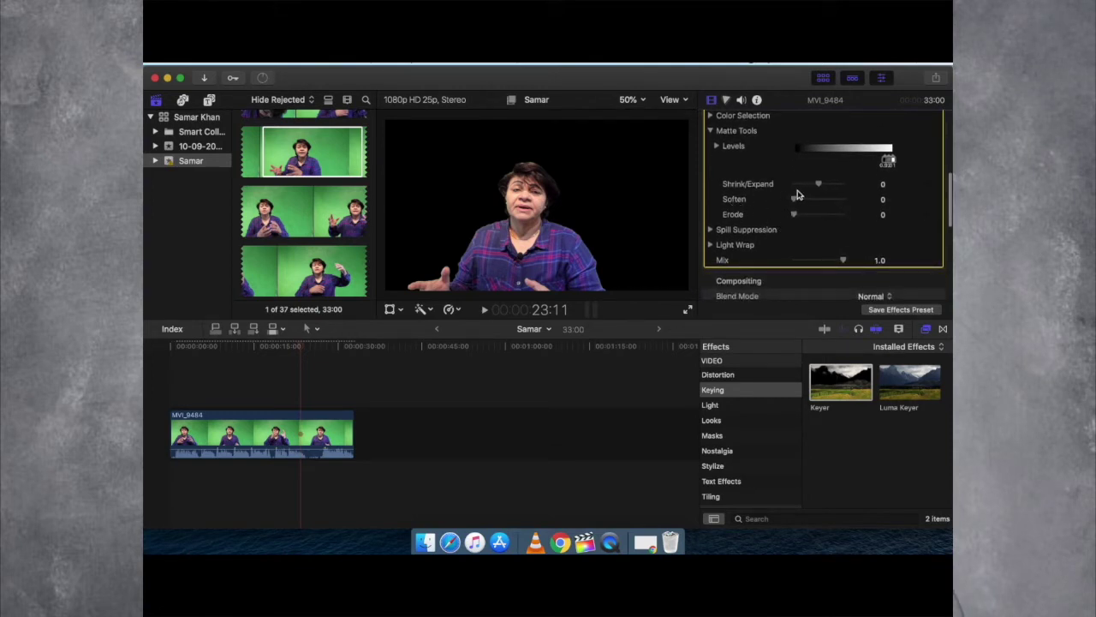
drag(818, 183, 861, 184)
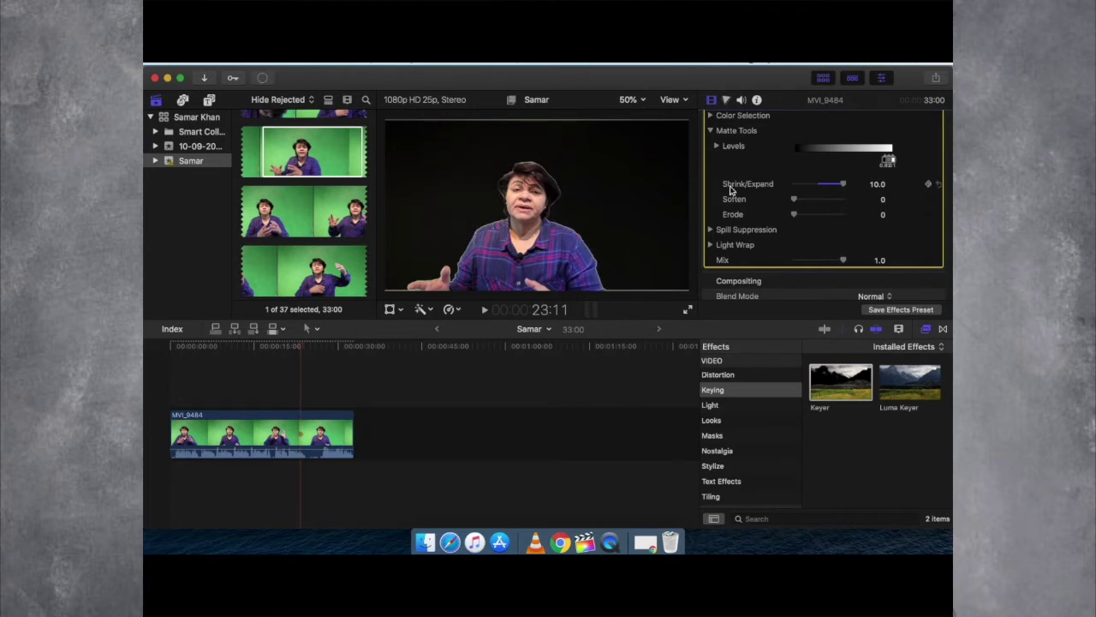
drag(842, 186, 817, 189)
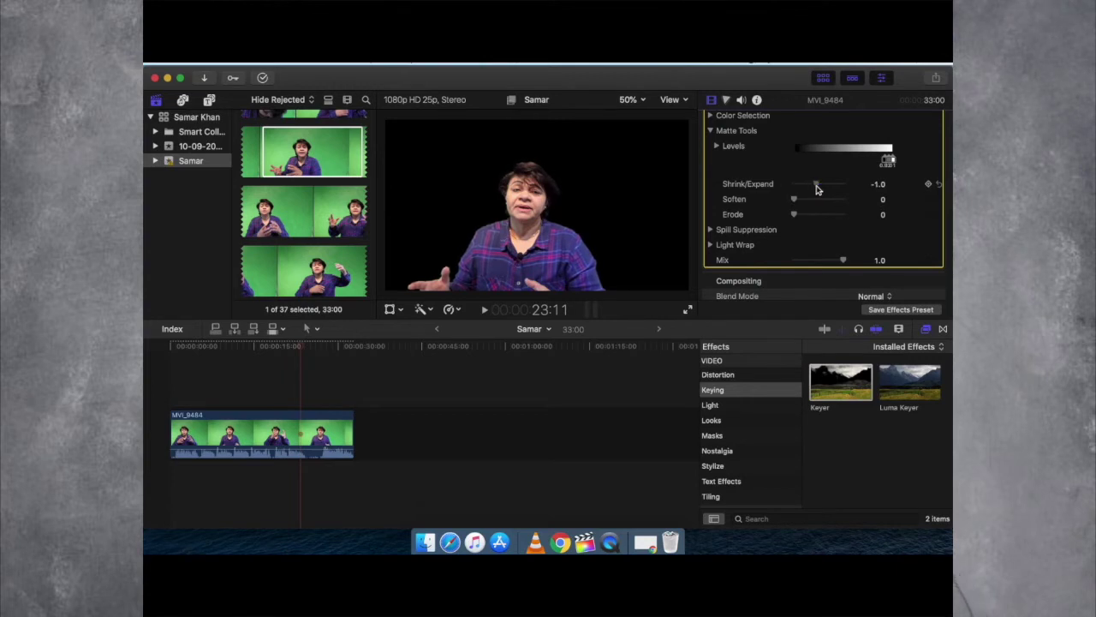
drag(818, 188, 841, 202)
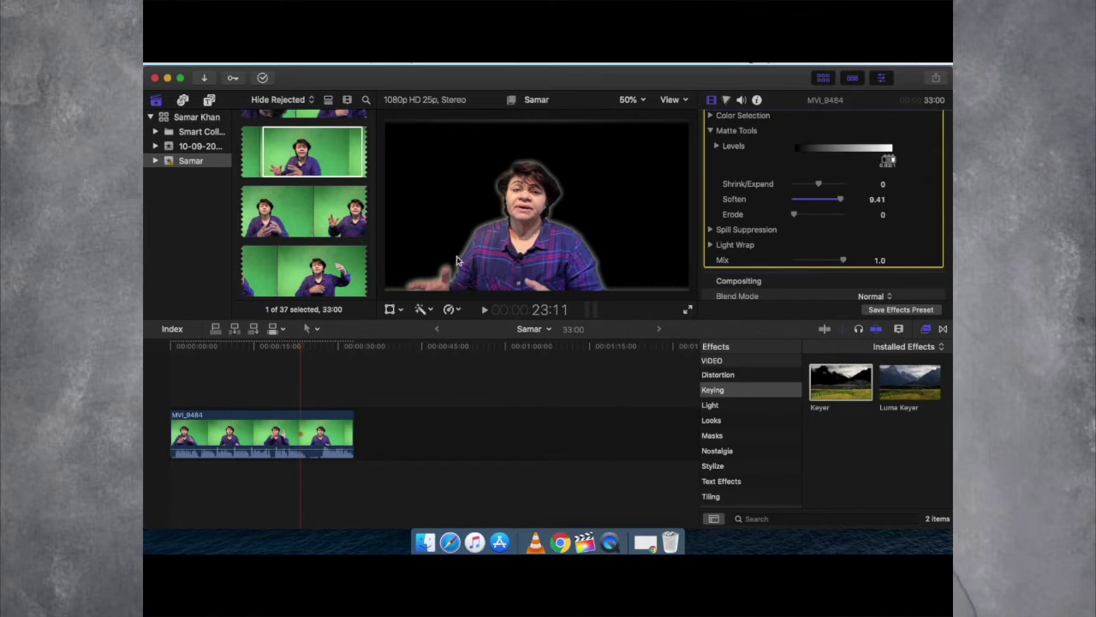
Set matte Soften to 1.64 and Erode to 0.82
click(790, 203)
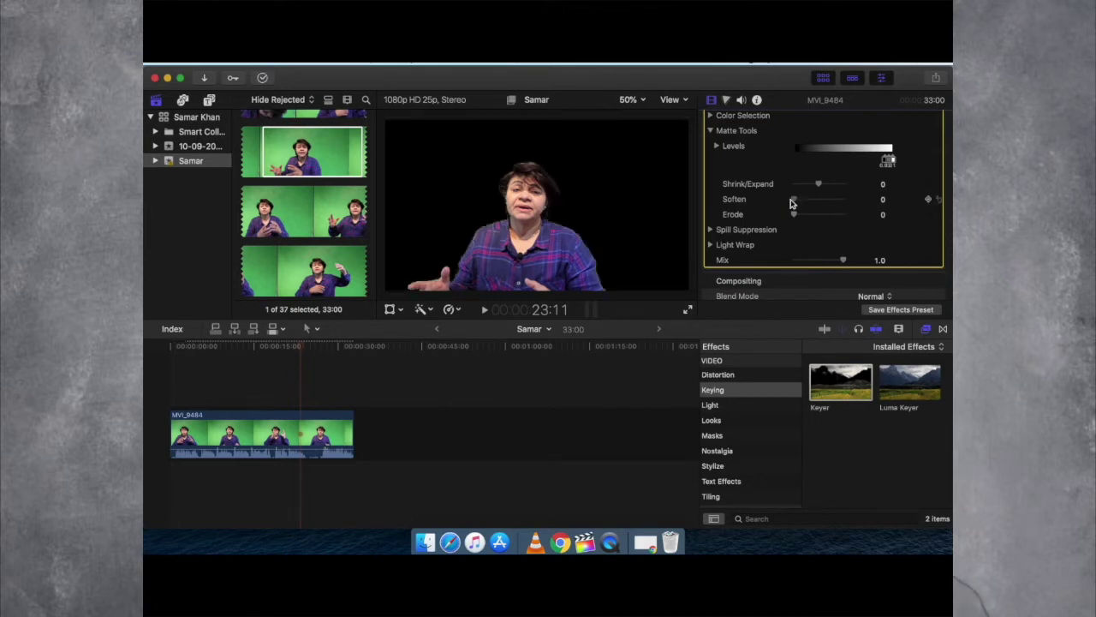
drag(794, 200, 861, 215)
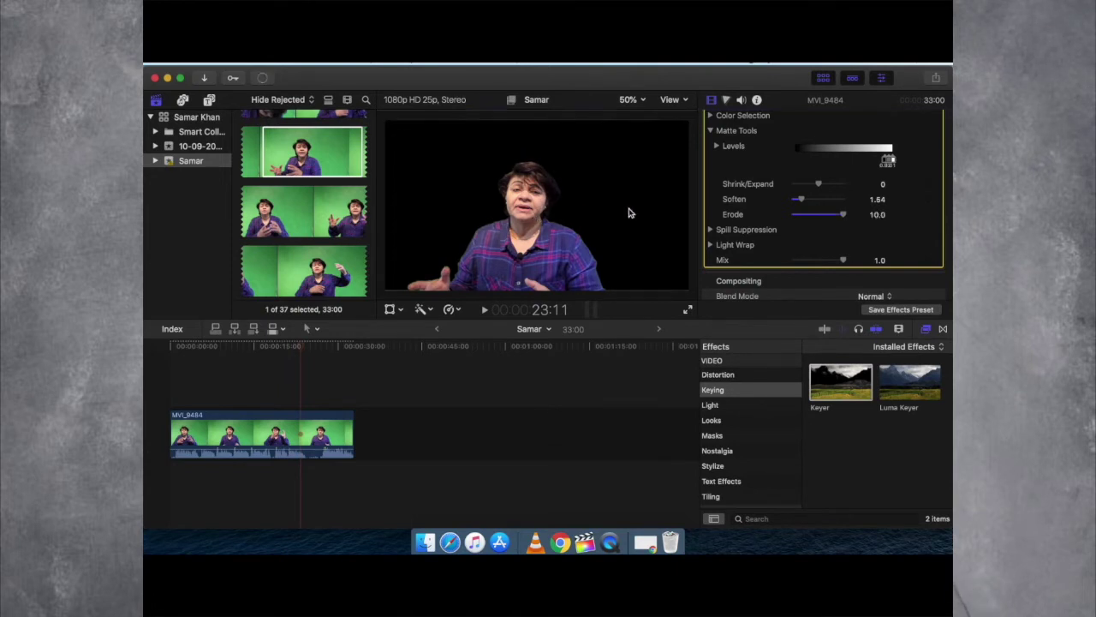
drag(846, 216, 780, 219)
drag(796, 218, 796, 220)
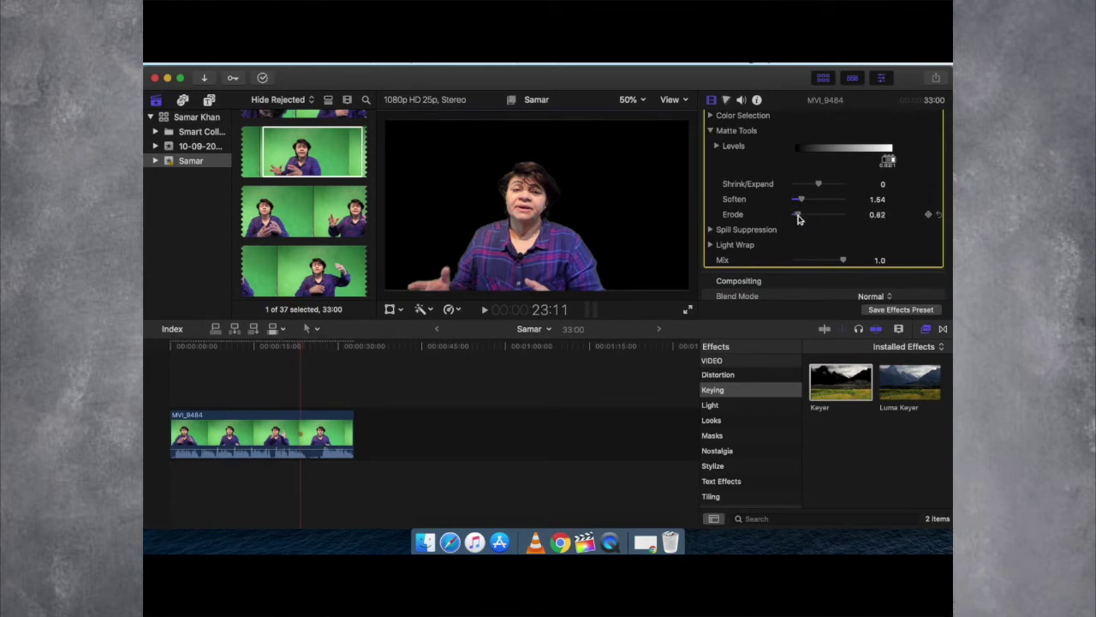
Test the Keyer's Mix slider and bring it back to 1.0
scroll(772, 216, down, 3)
drag(841, 204, 784, 214)
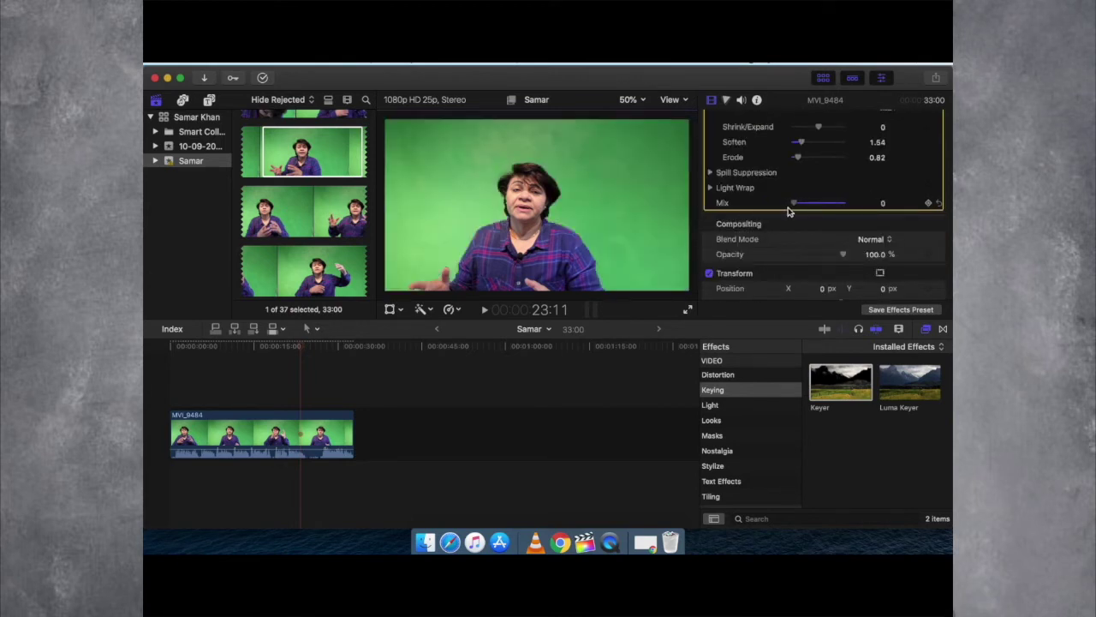
drag(793, 209, 851, 206)
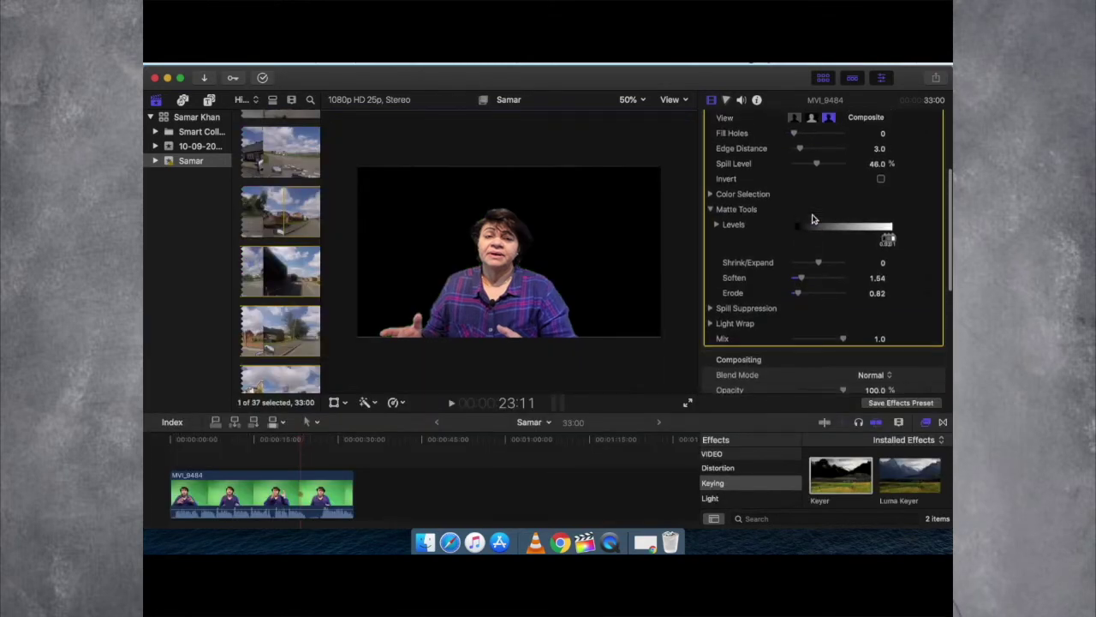
scroll(813, 219, up, 3)
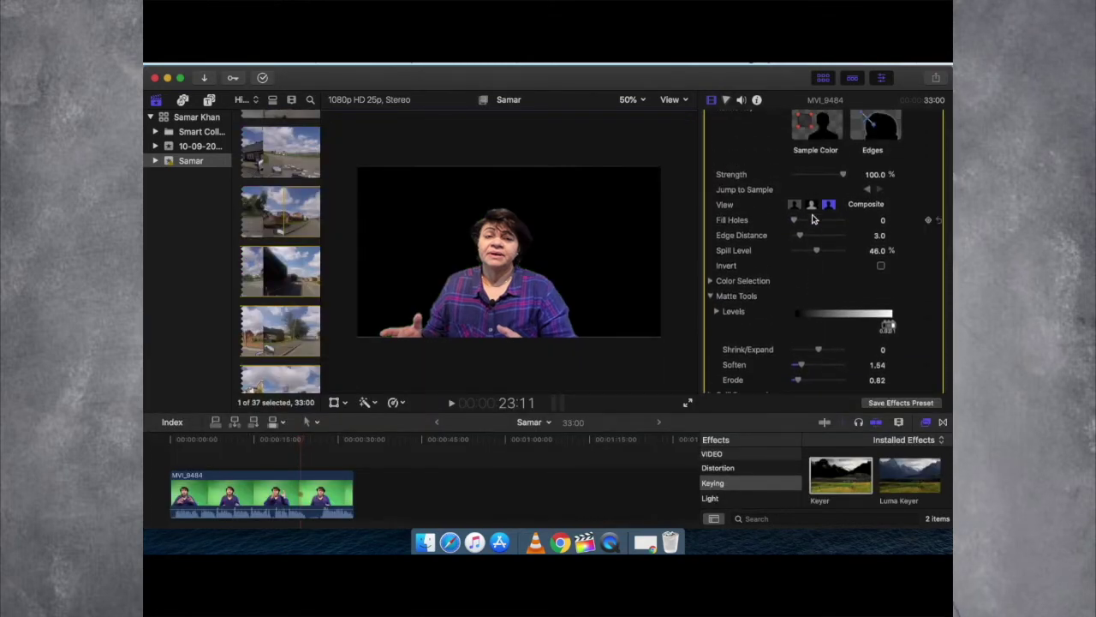
Switch the Keyer to Matte view and inspect the edges at 100% viewer zoom
click(812, 206)
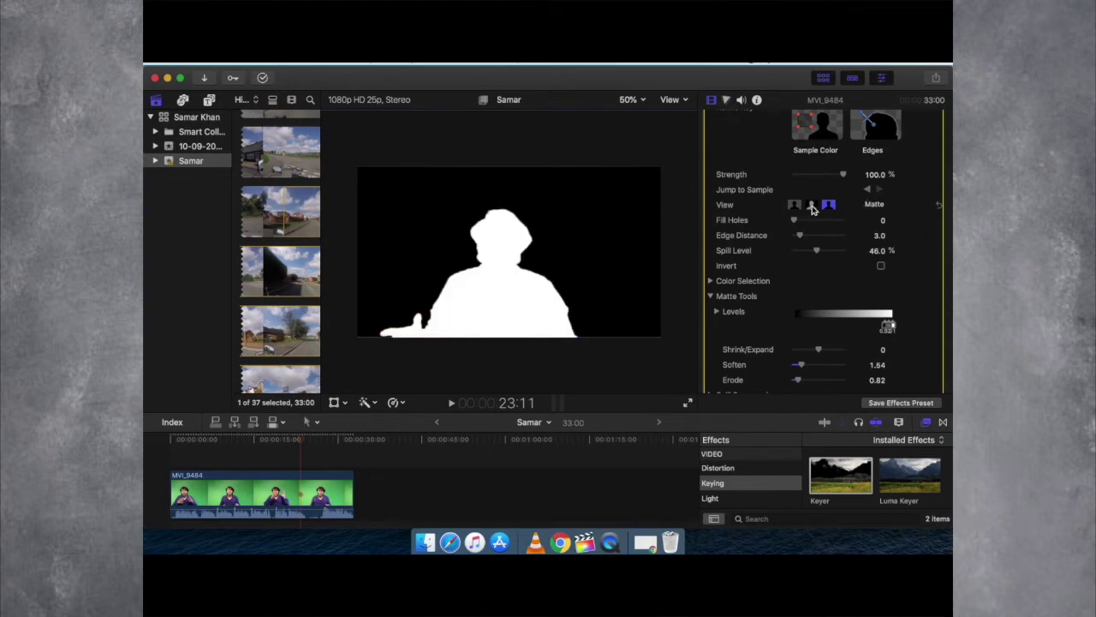
click(644, 104)
click(645, 167)
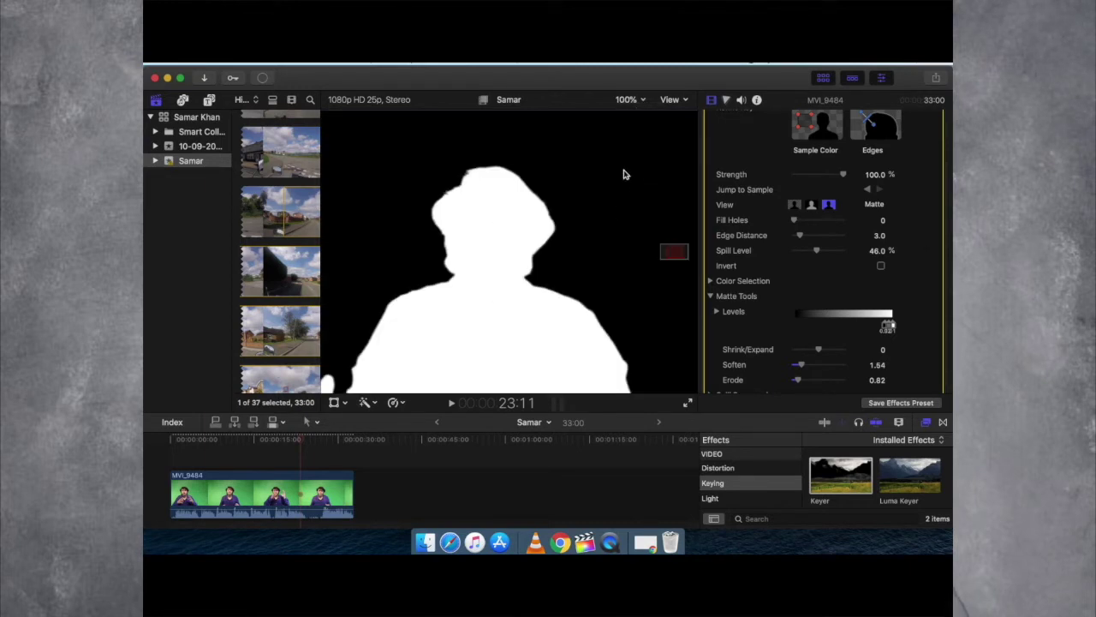
drag(673, 249, 669, 260)
scroll(818, 248, down, 3)
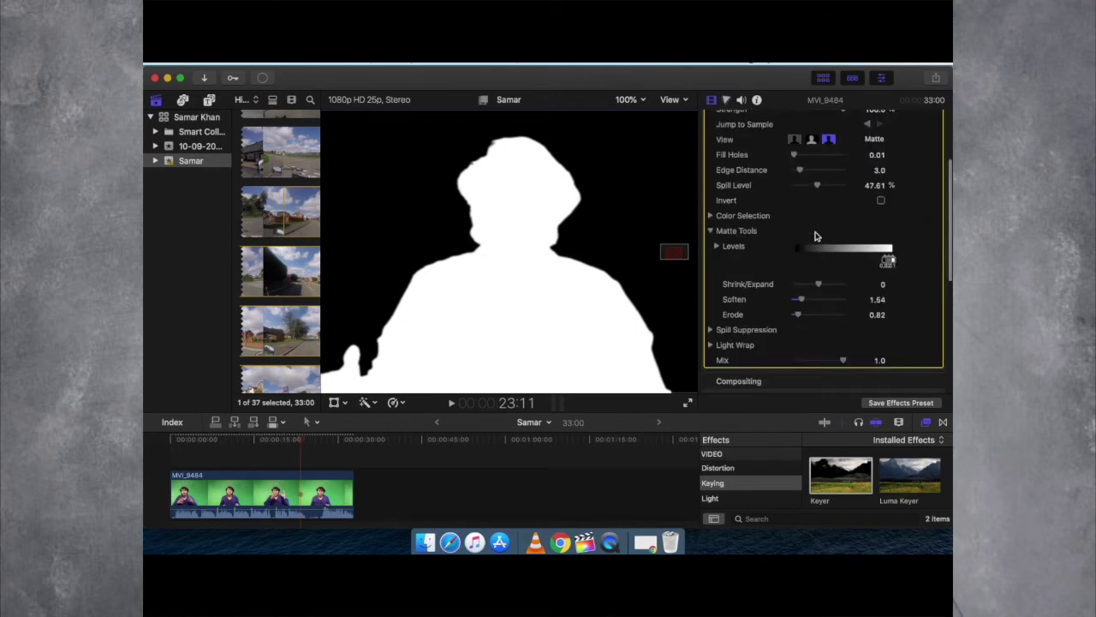
Preview the original footage, then return to Composite view with the viewer at 50%
click(828, 140)
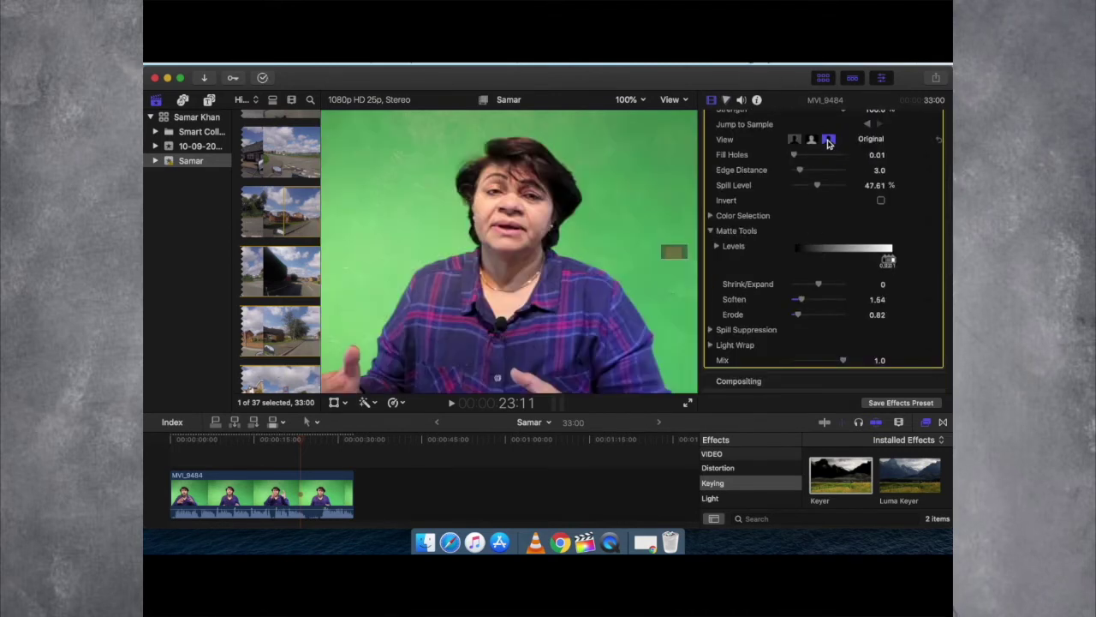
click(794, 141)
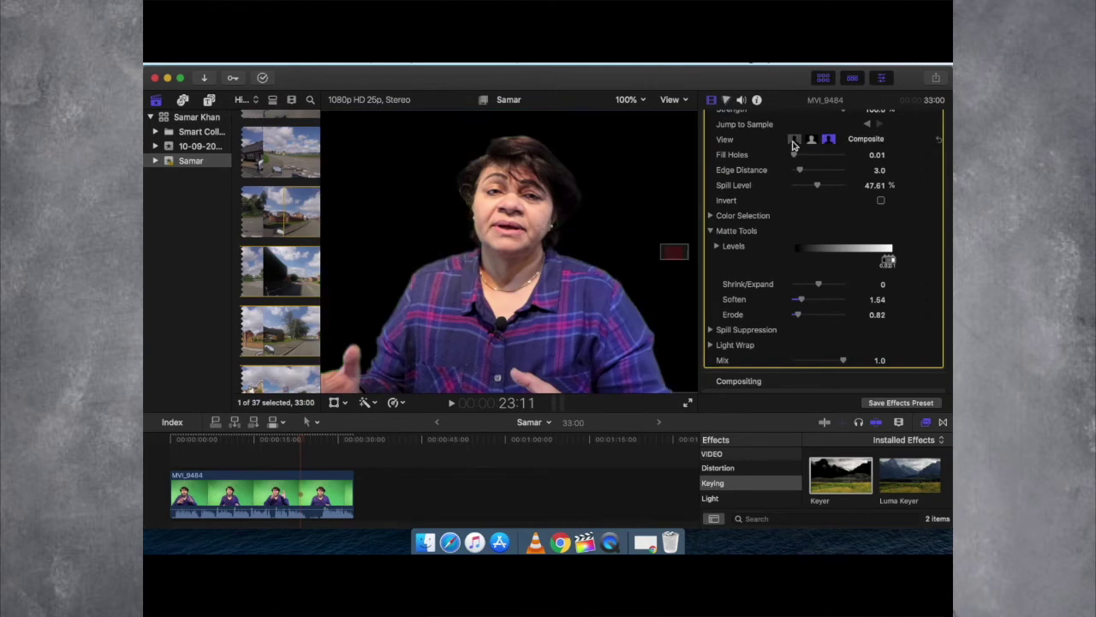
click(645, 102)
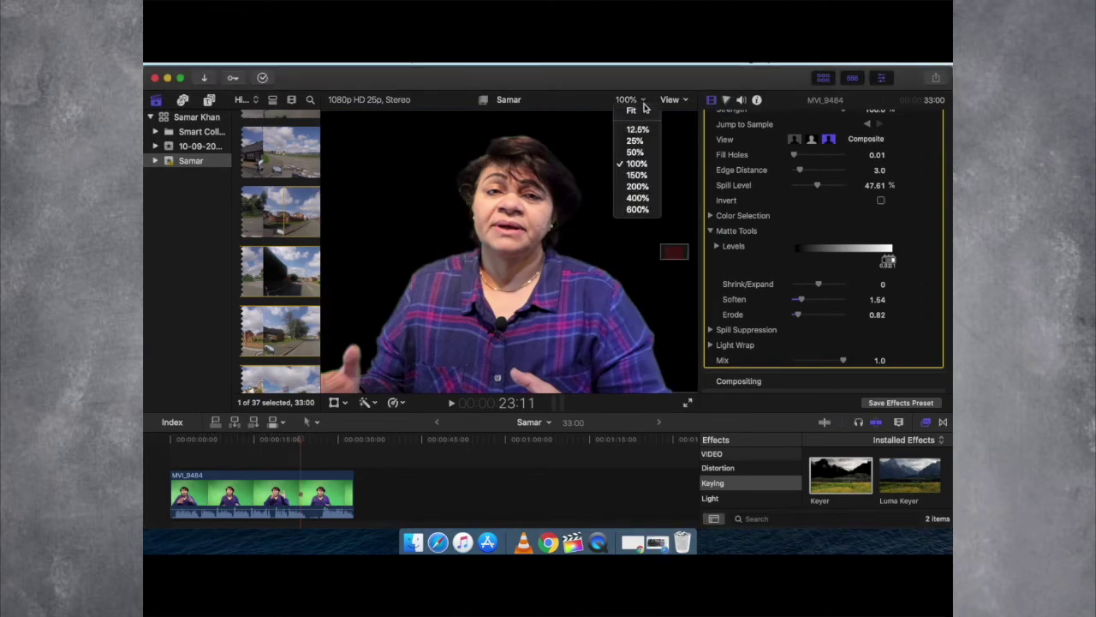
click(644, 157)
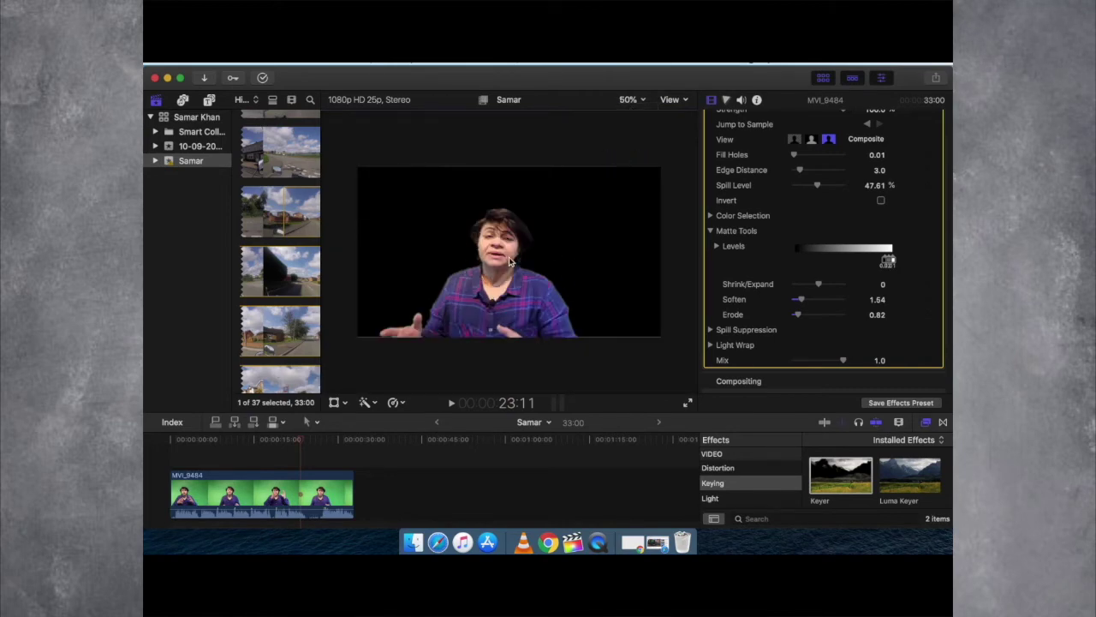
scroll(281, 303, down, 3)
scroll(282, 303, down, 5)
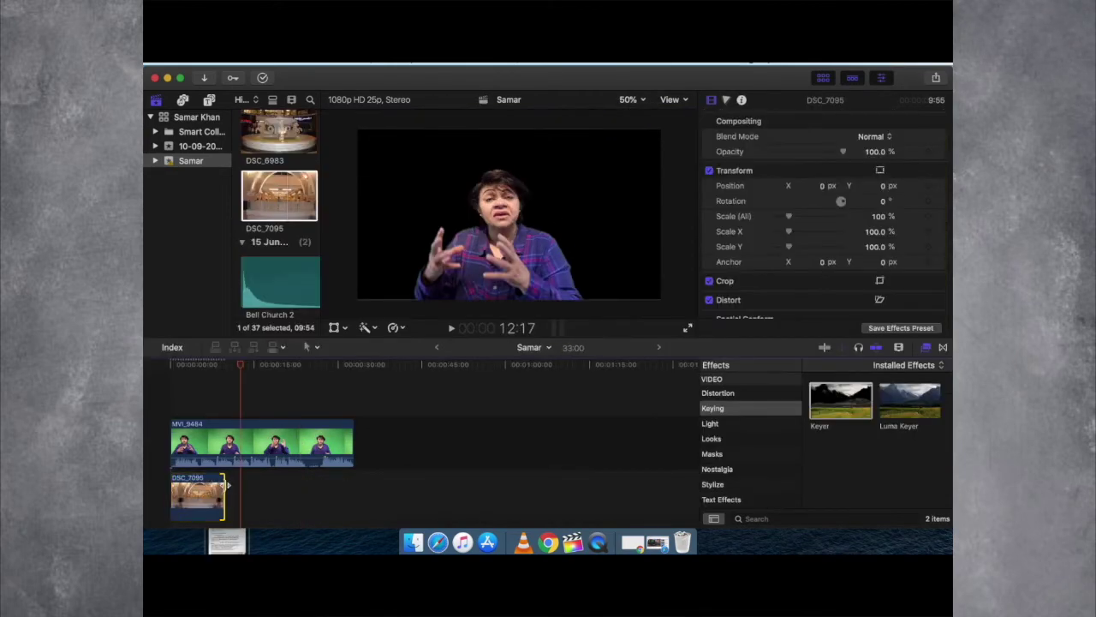
Extend DSC_7095 to 33:00 to match the speaker clip and reselect the photo
drag(227, 484, 351, 479)
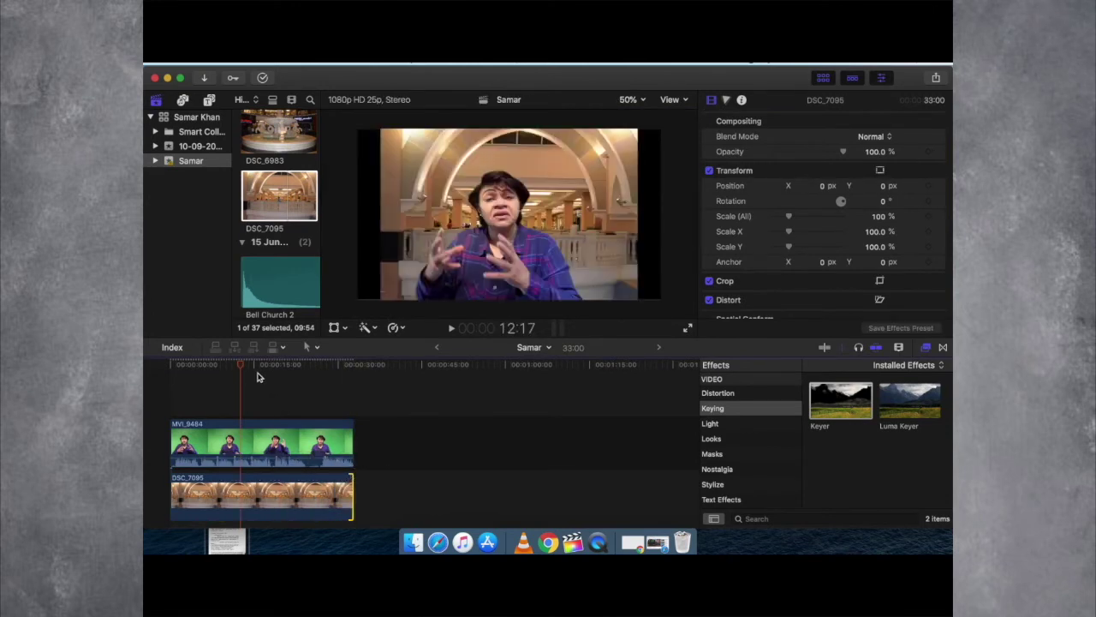
drag(239, 368, 188, 367)
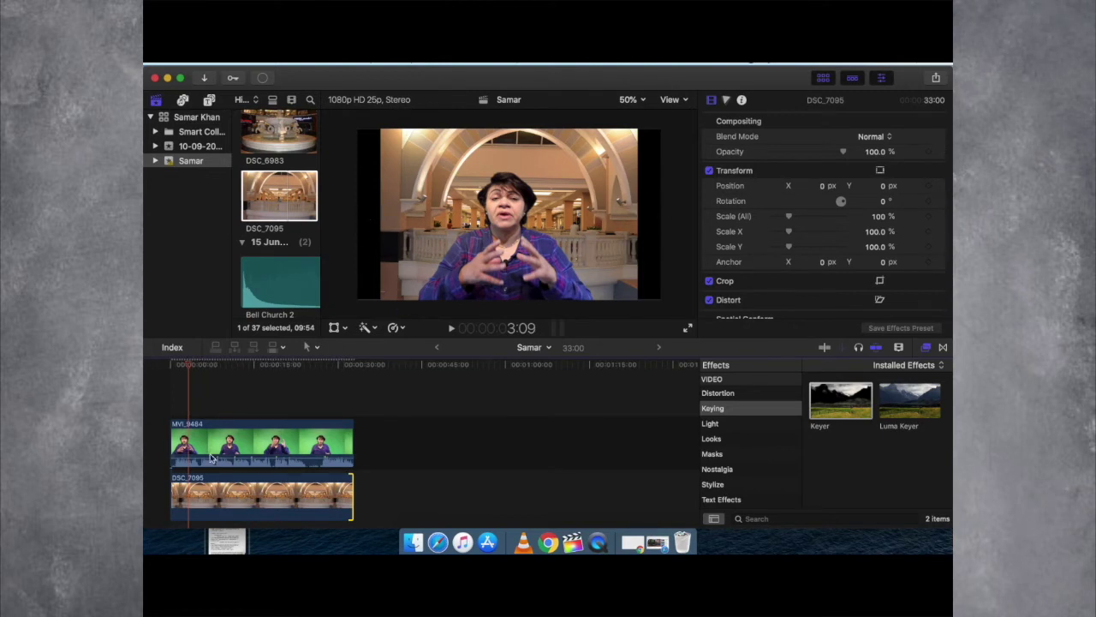
click(255, 494)
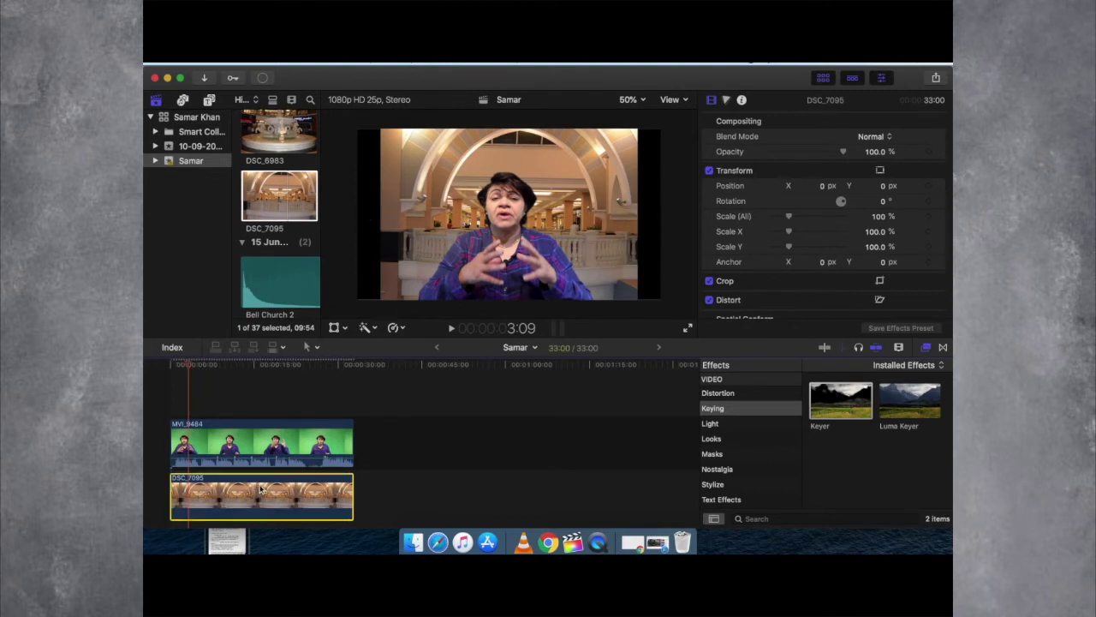
Turn on on-screen Transform for the hall photo and stretch it wider
click(377, 329)
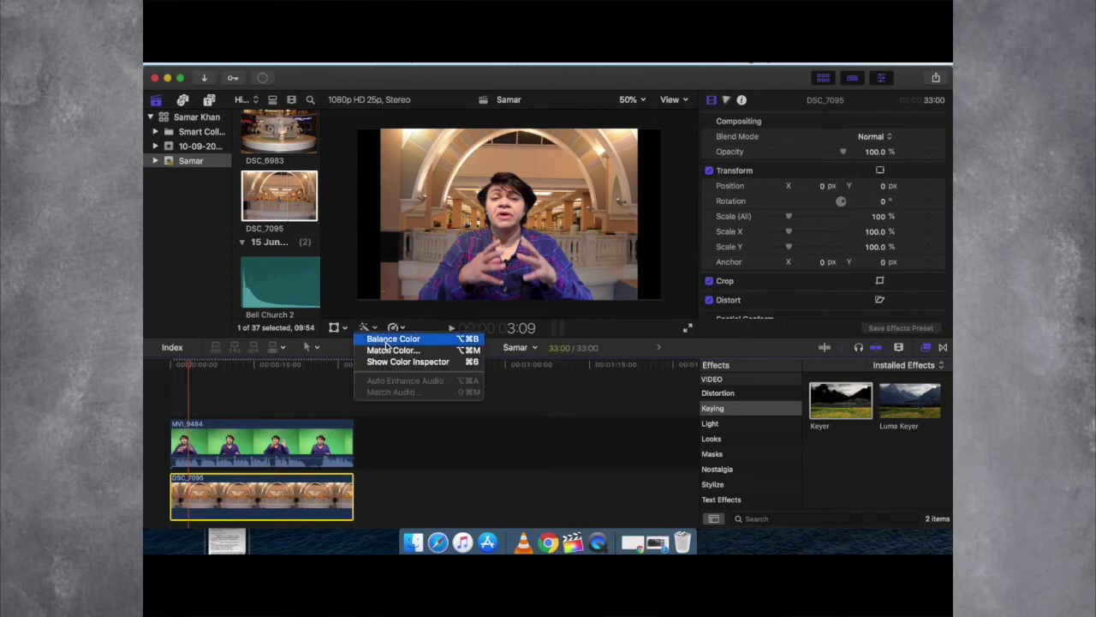
click(336, 327)
click(335, 327)
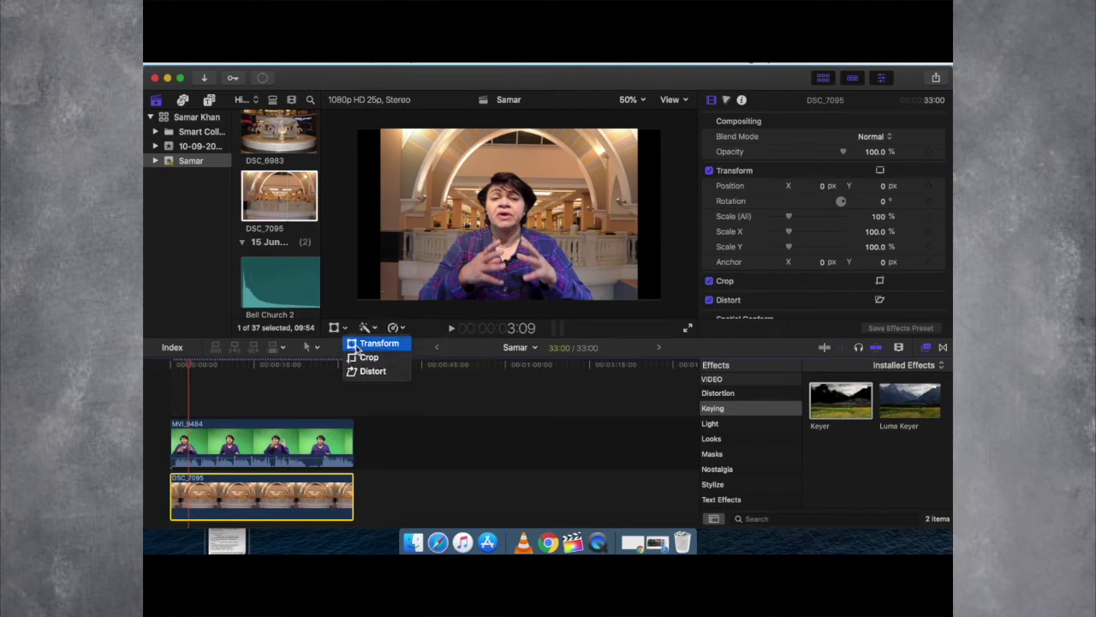
click(368, 343)
drag(380, 214, 356, 210)
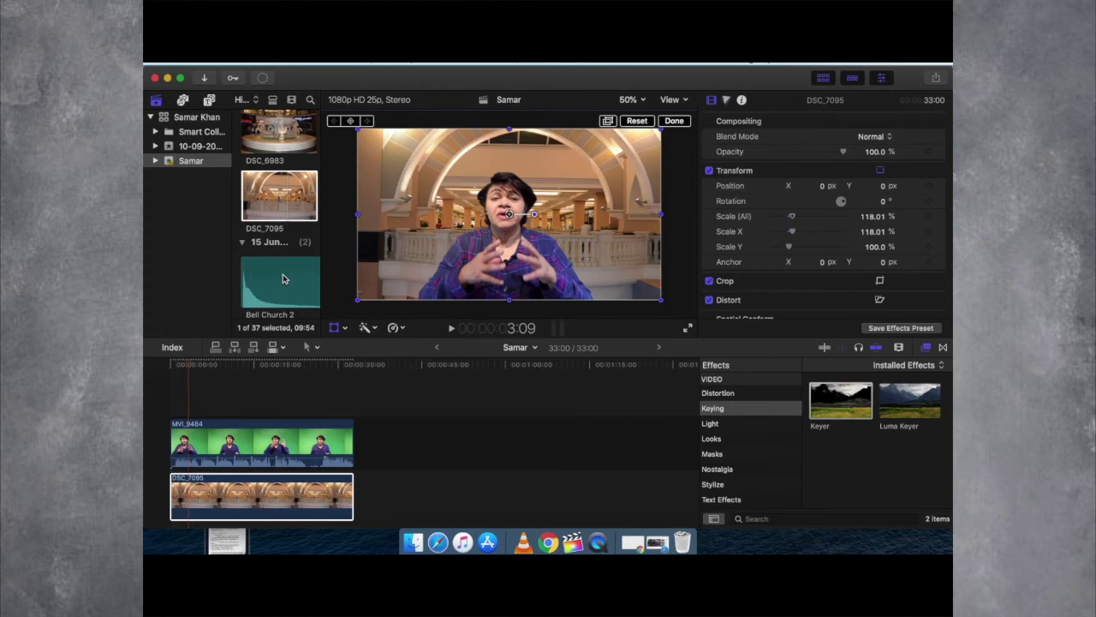
Set DSC_7095's Spatial Conform Type to Fill so it covers the frame
scroll(890, 310, down, 2)
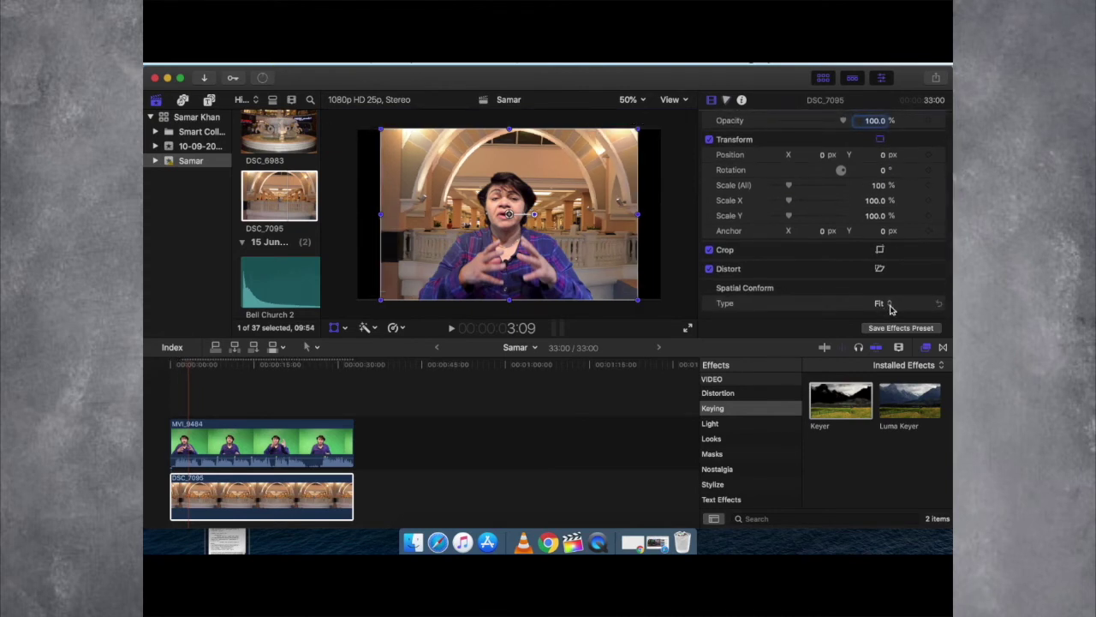
click(891, 308)
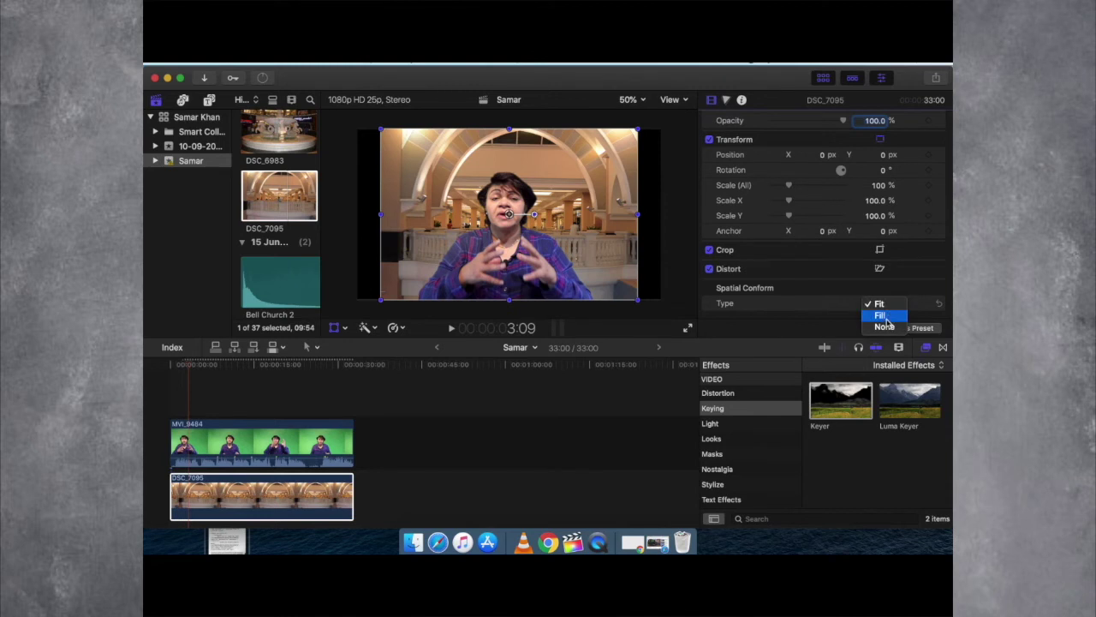
click(885, 317)
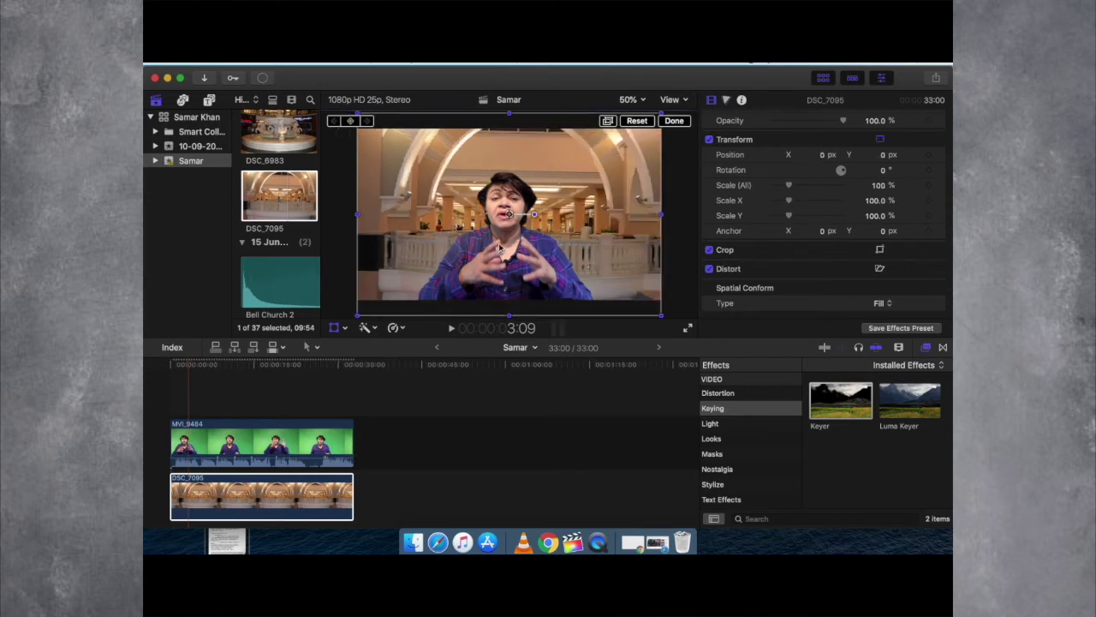
click(233, 441)
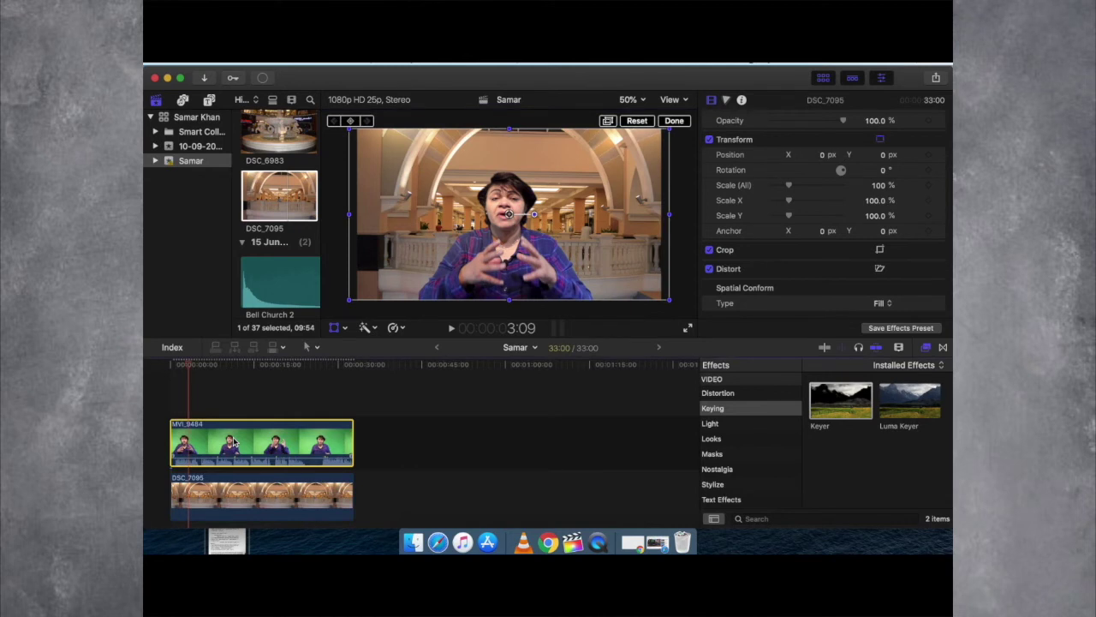
Move the keyed speaker right, shrink her to about 70%, and lower her in frame
click(497, 263)
drag(498, 263, 531, 260)
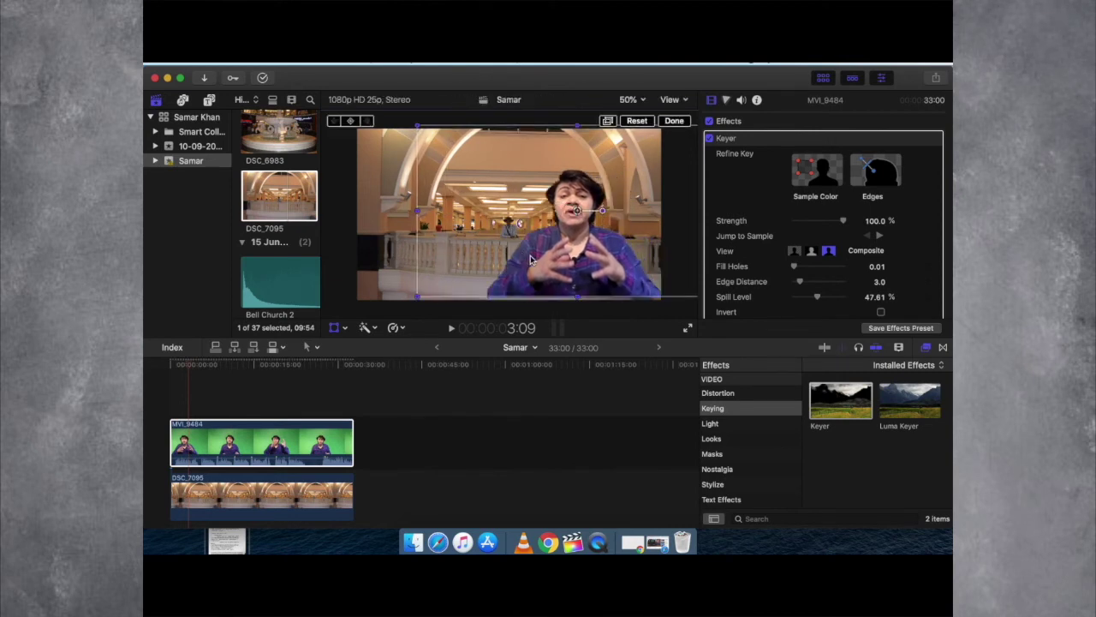
click(556, 239)
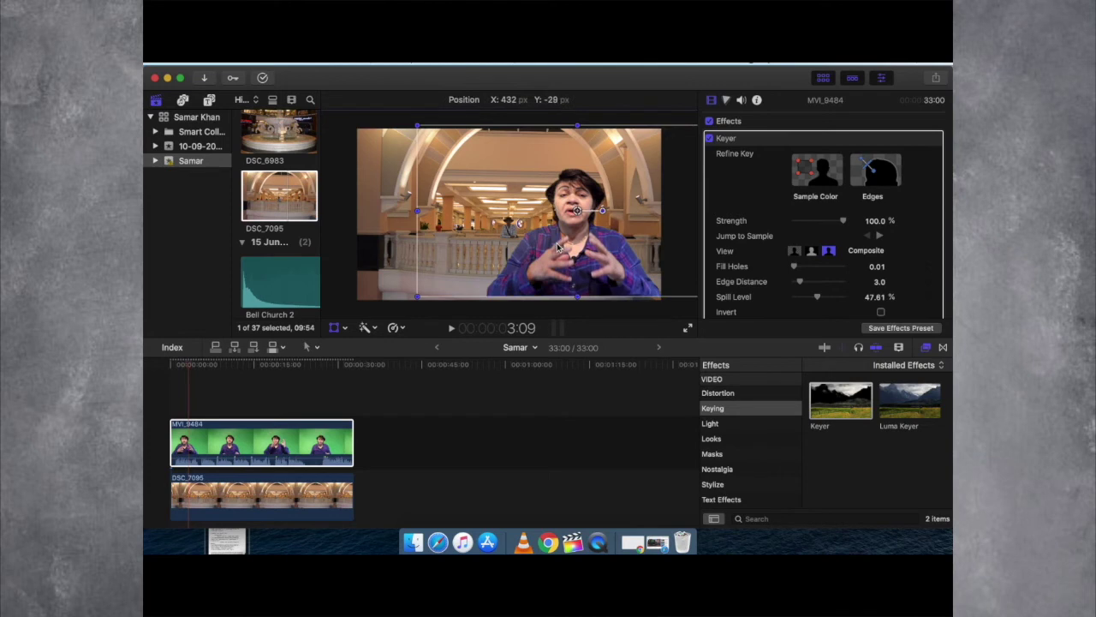
drag(417, 126, 469, 163)
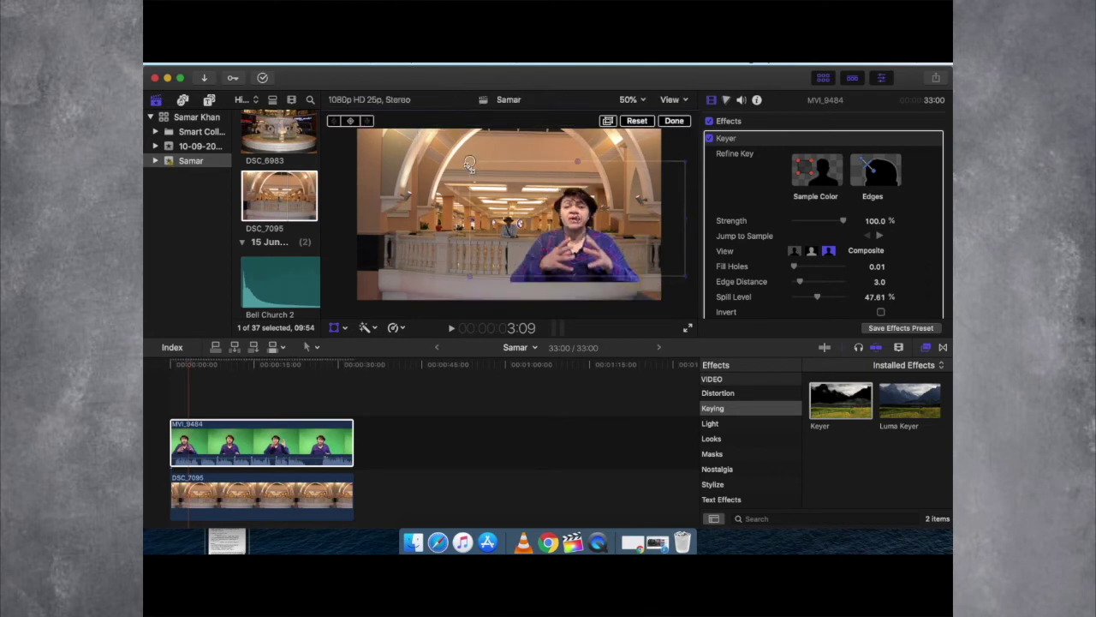
drag(591, 236, 591, 271)
Check the composite in playback and enlarge the keyed speaker again
key(space)
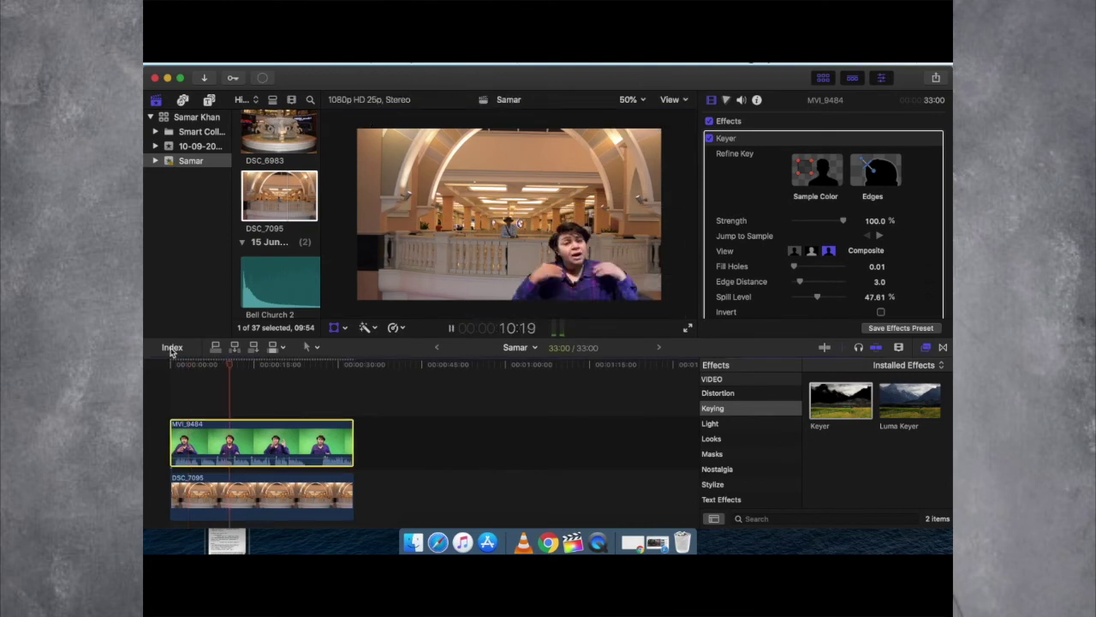
key(space)
drag(517, 300, 517, 310)
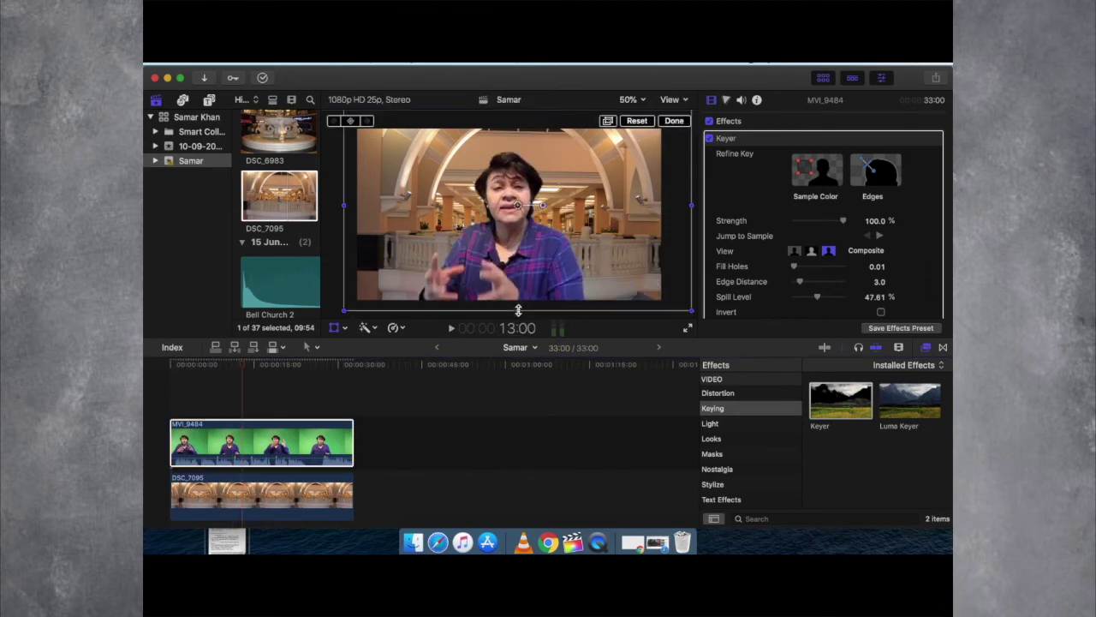
click(726, 100)
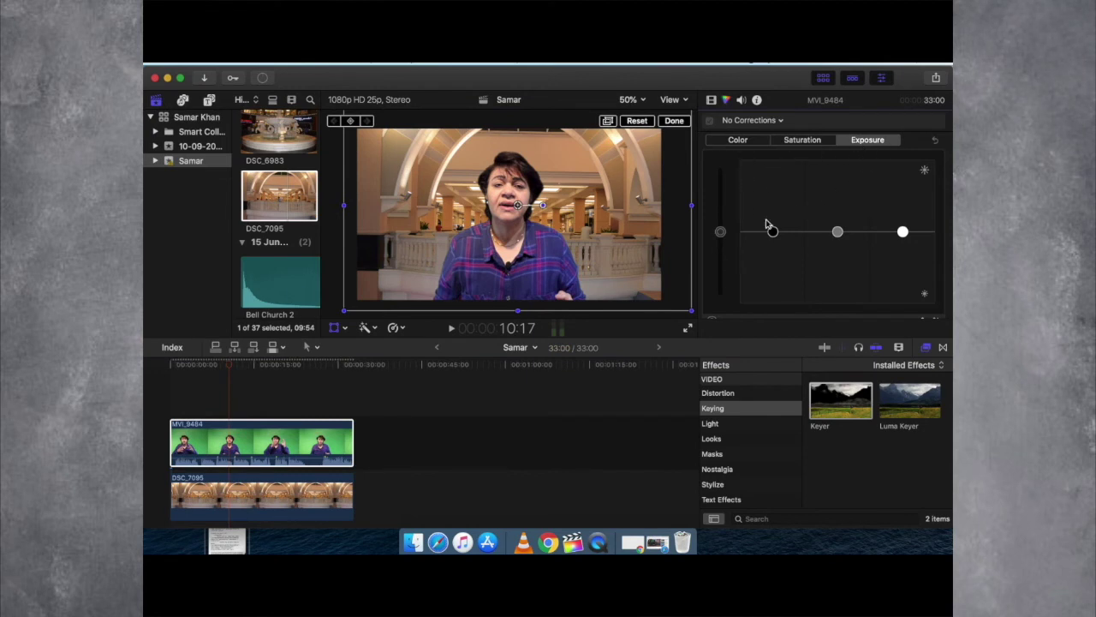
Add a Color Board correction to MVI_9484, brightening then darkening its shadow exposure
drag(773, 232, 774, 228)
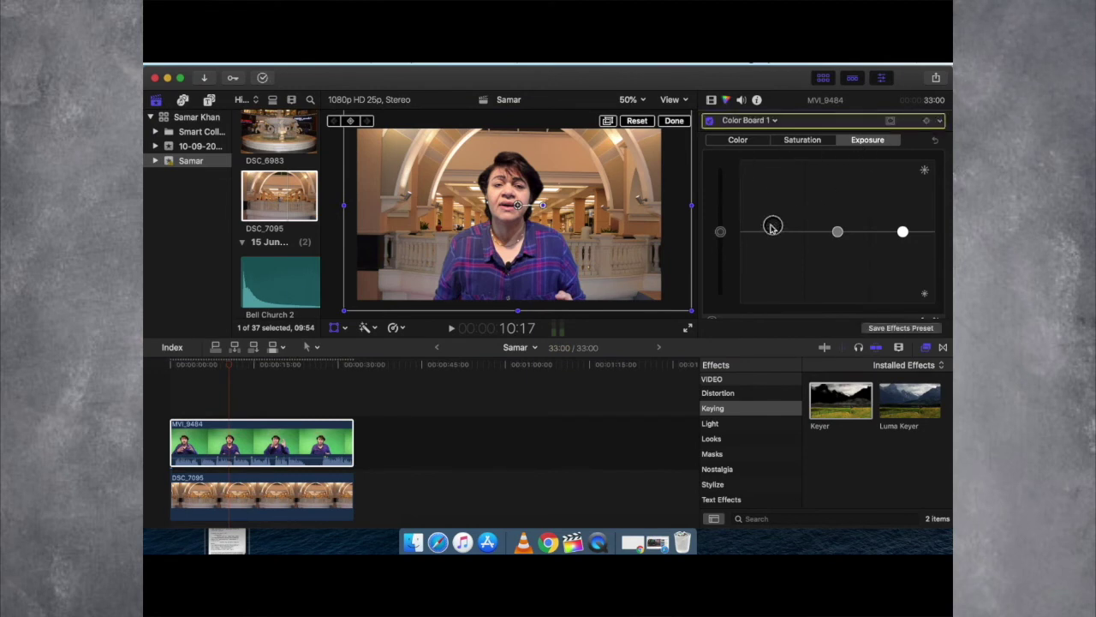
drag(772, 228, 769, 198)
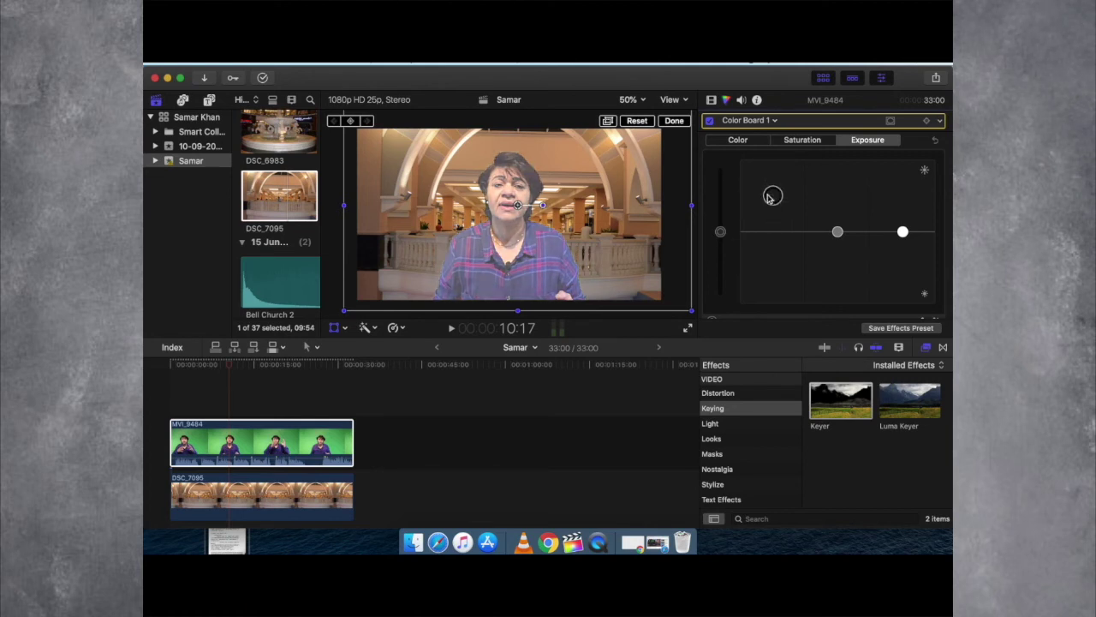
drag(769, 198, 723, 236)
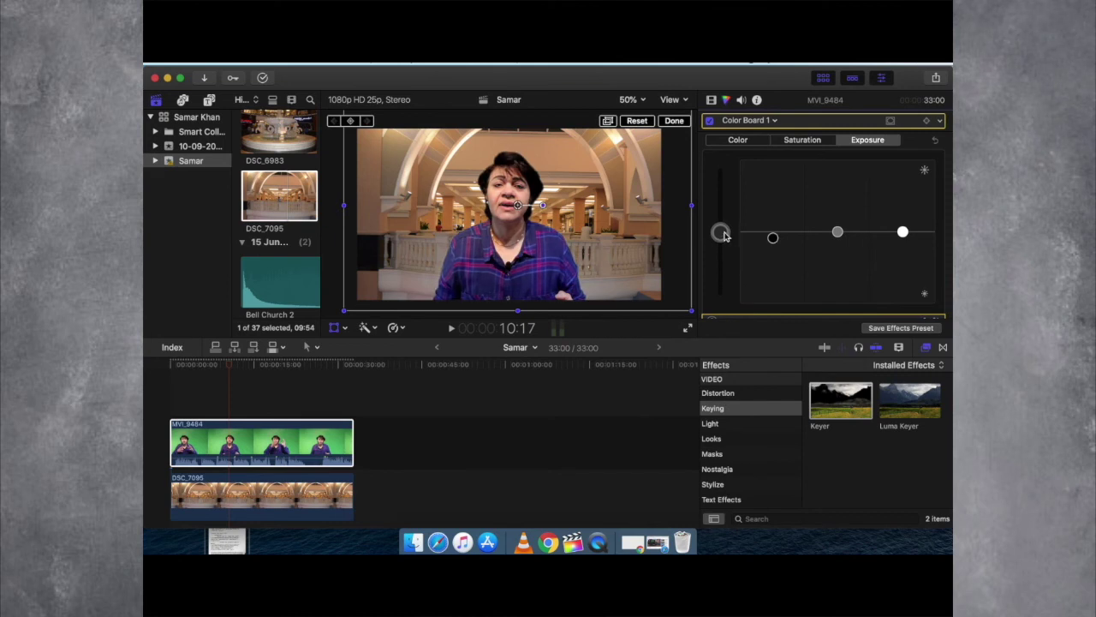
Raise, then neutralise, the speaker's shadow and overall saturation
key(ctrl+super+s)
drag(773, 224, 720, 197)
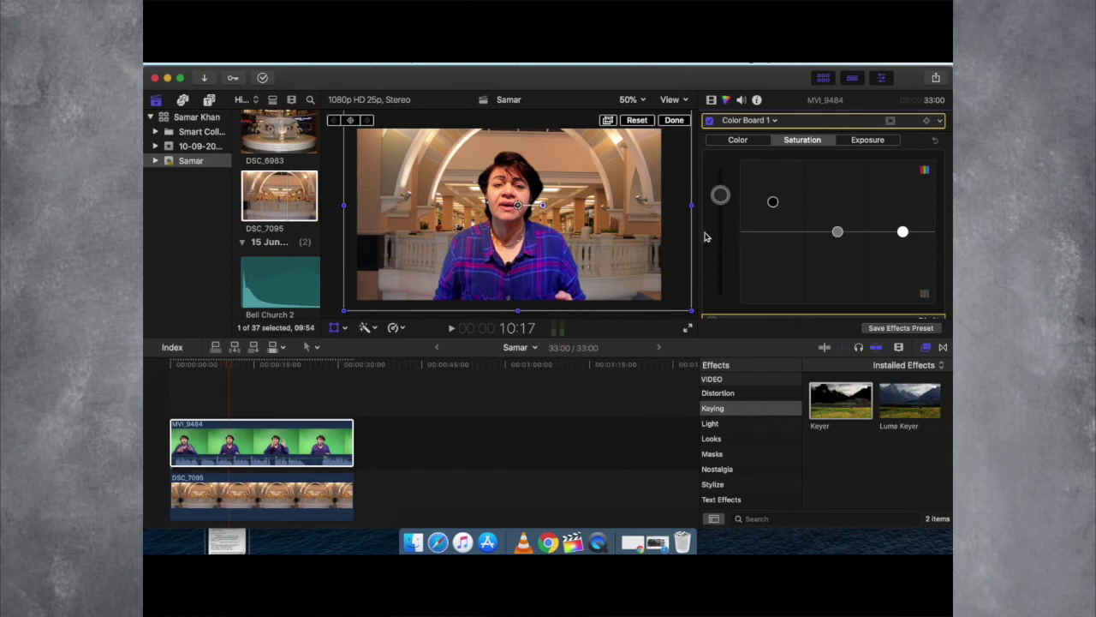
drag(720, 195, 722, 230)
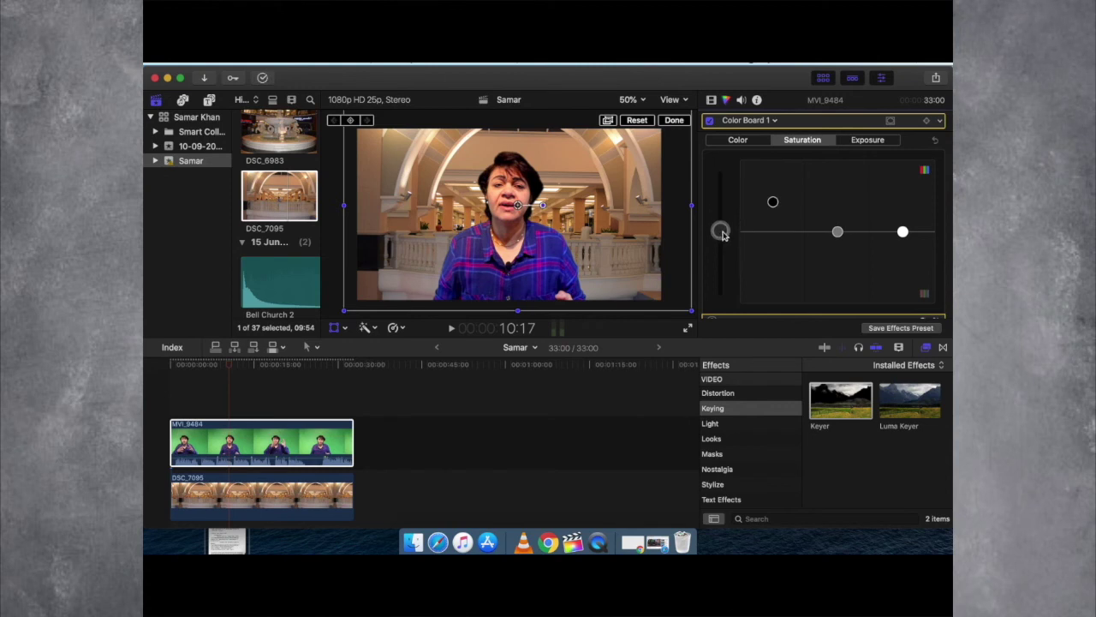
drag(773, 203, 776, 235)
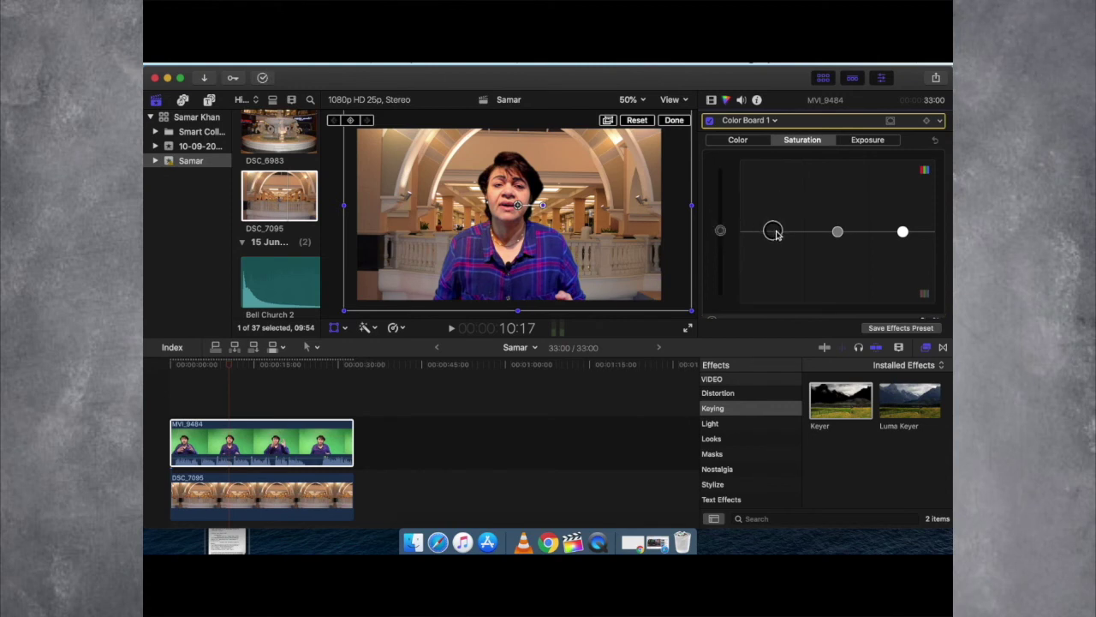
Shift the speaker's highlight tint and pull a hue out of the midtones
click(738, 140)
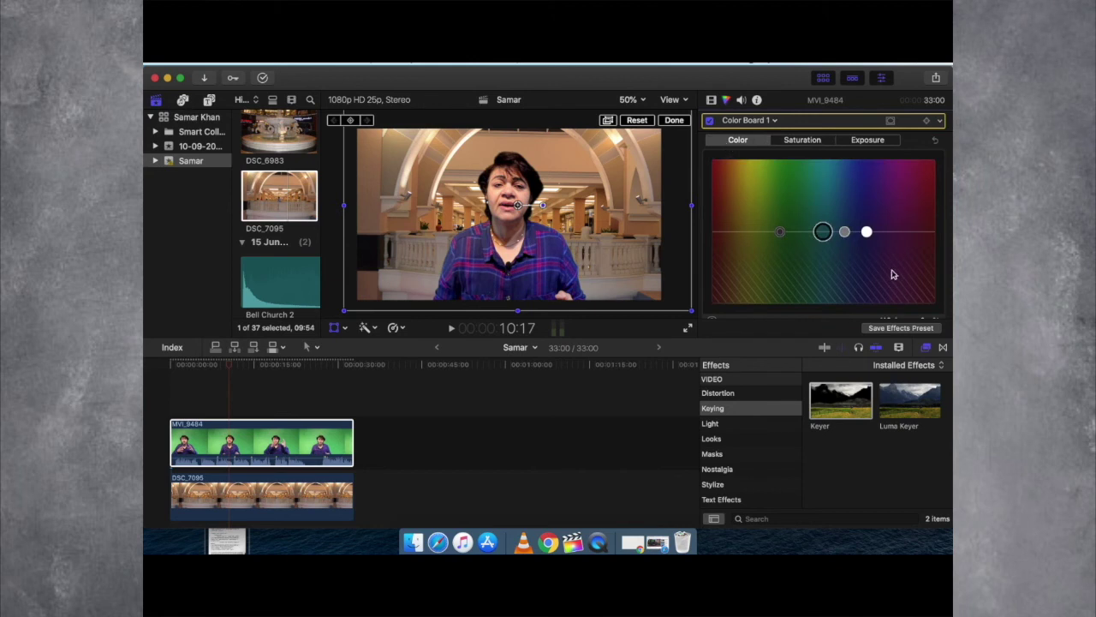
drag(867, 231, 910, 190)
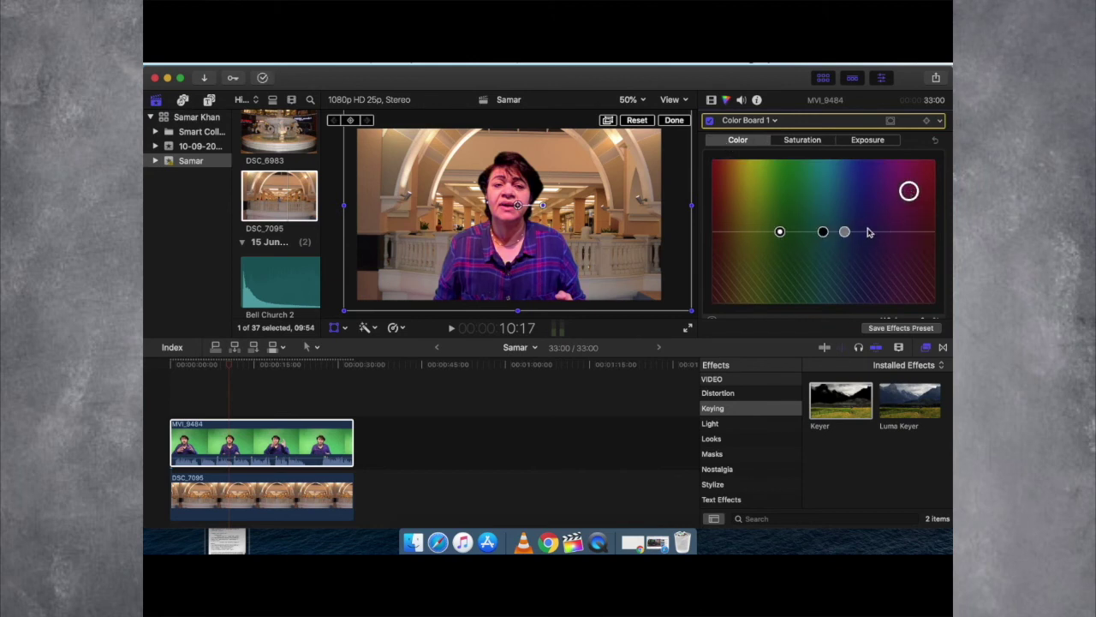
drag(823, 232, 741, 211)
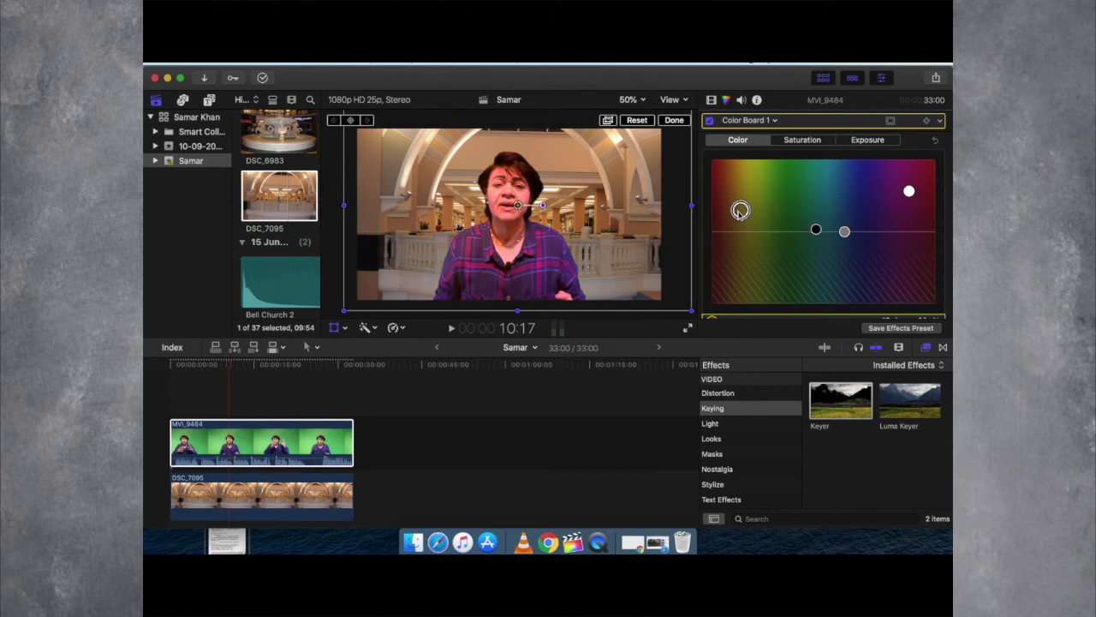
key(super+Down)
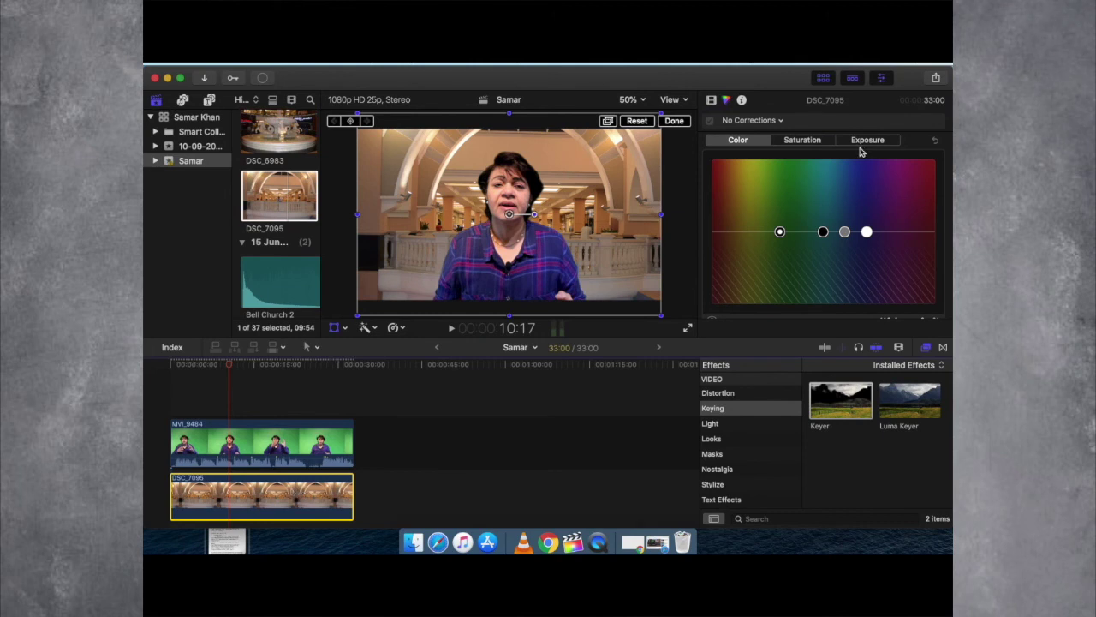
Lower DSC_7095's shadow and master exposure pucks to darken the hall
click(867, 141)
drag(778, 236, 775, 258)
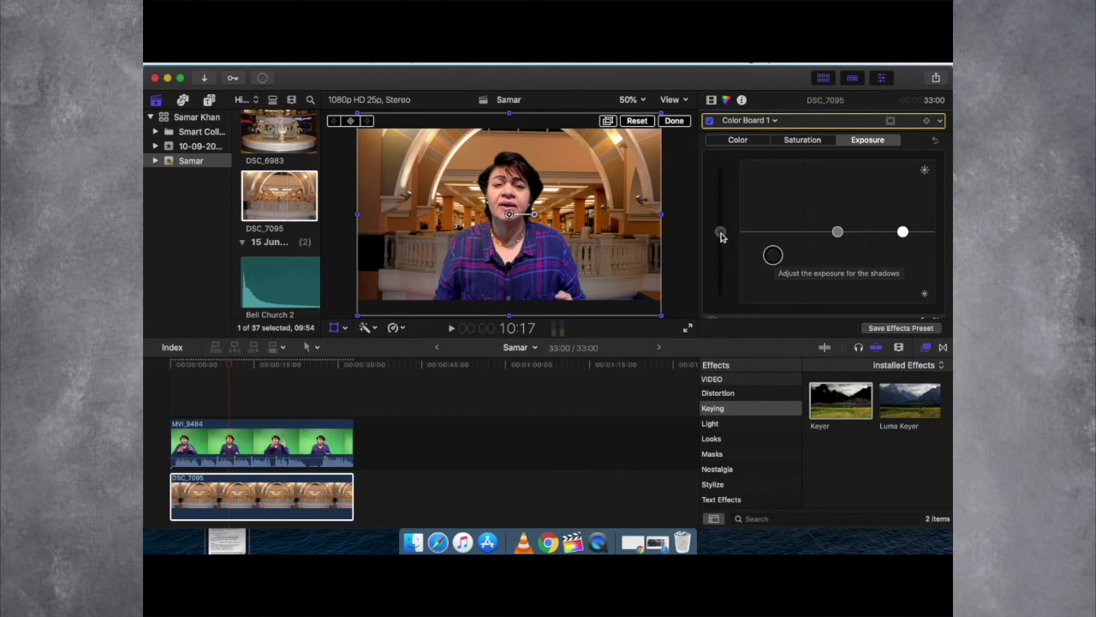
drag(722, 233, 721, 251)
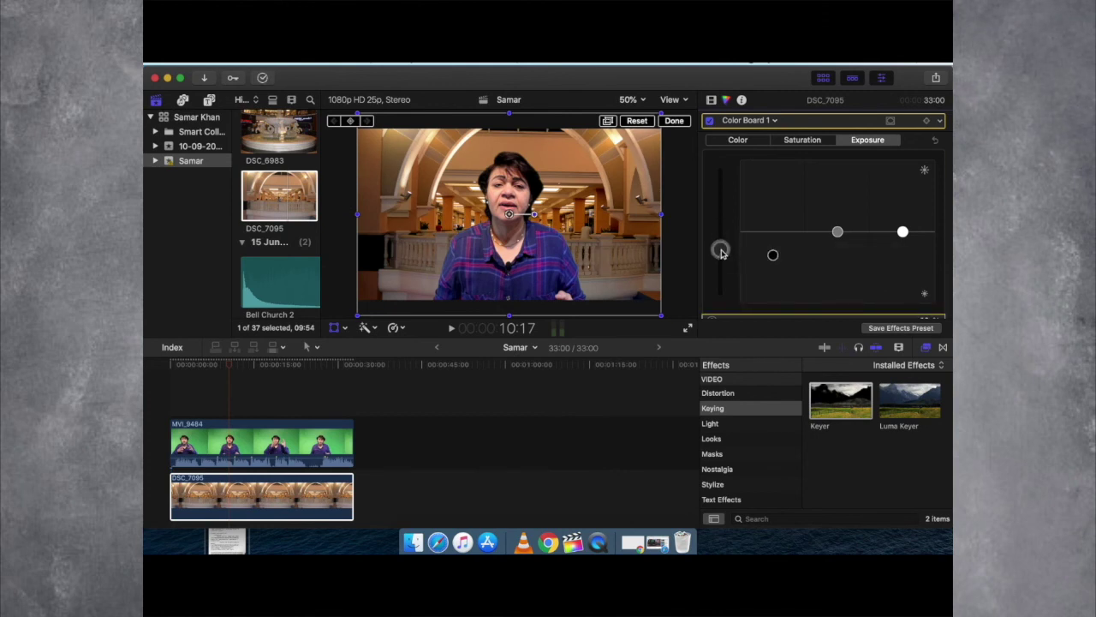